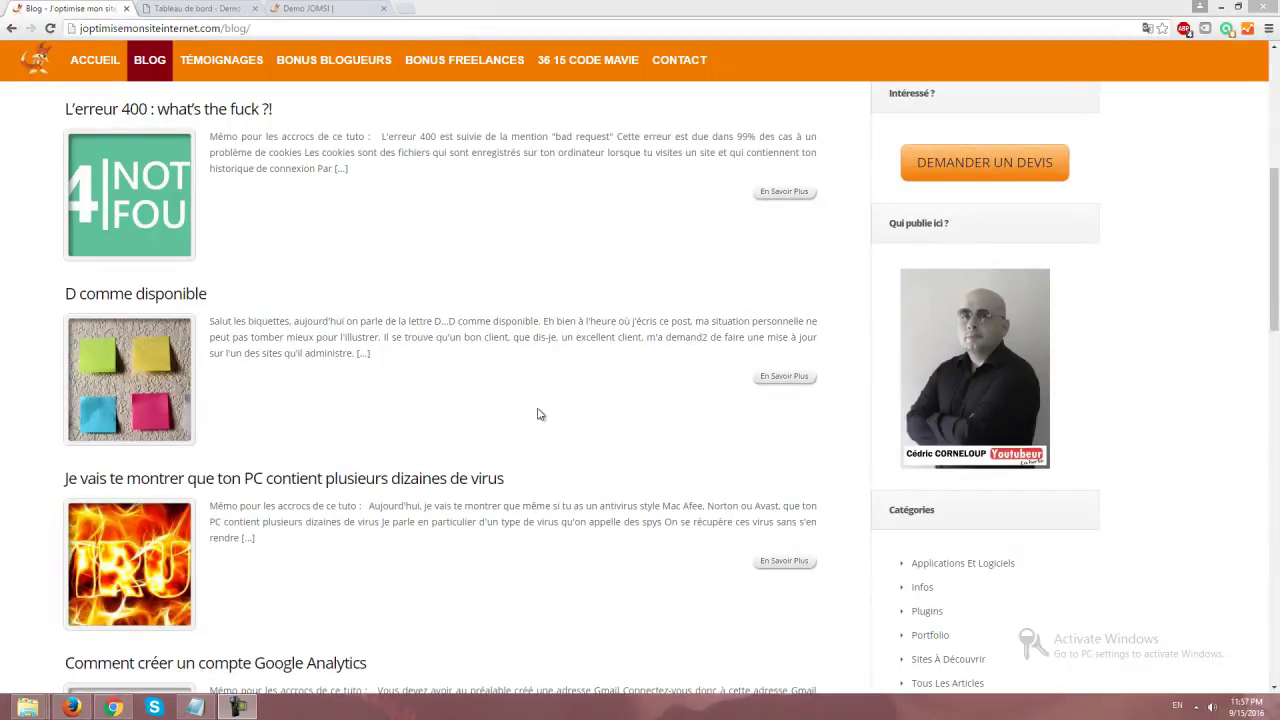
# Open the blog article "D comme disponible" in a new browser tab and switch to it.
pyautogui.rightClick(789, 381)
pyautogui.click(795, 385)
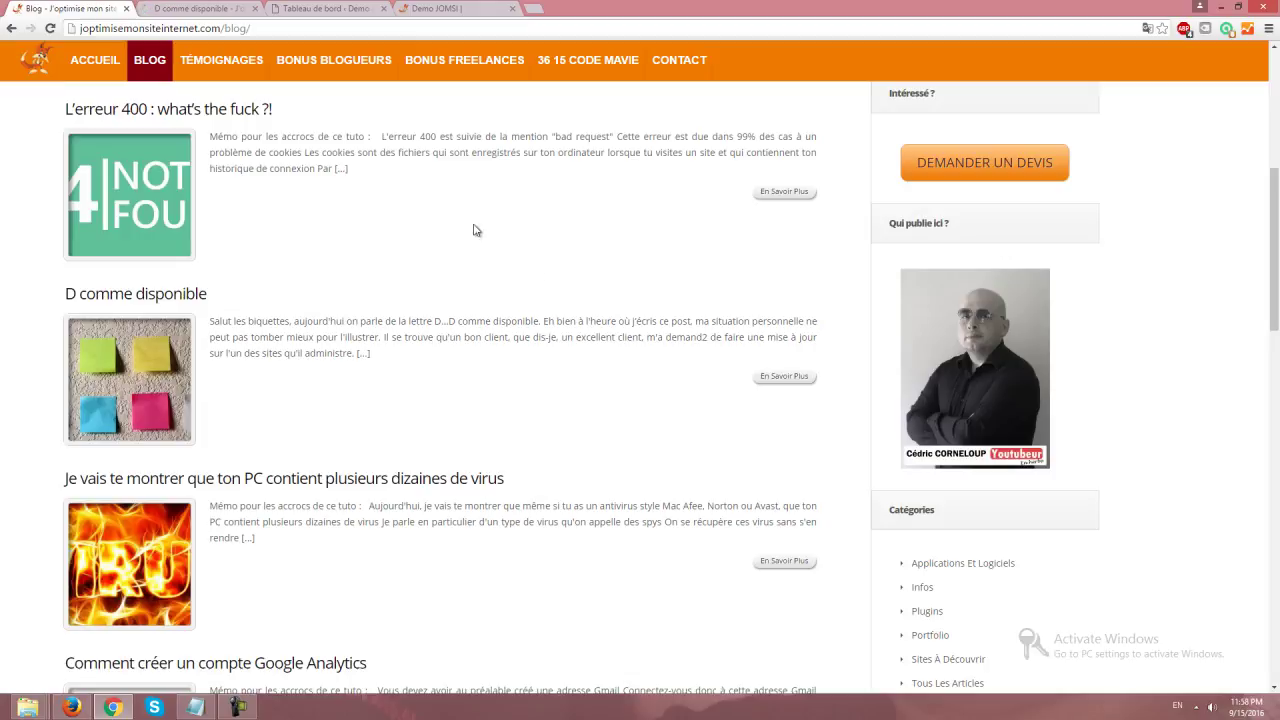
pyautogui.click(199, 8)
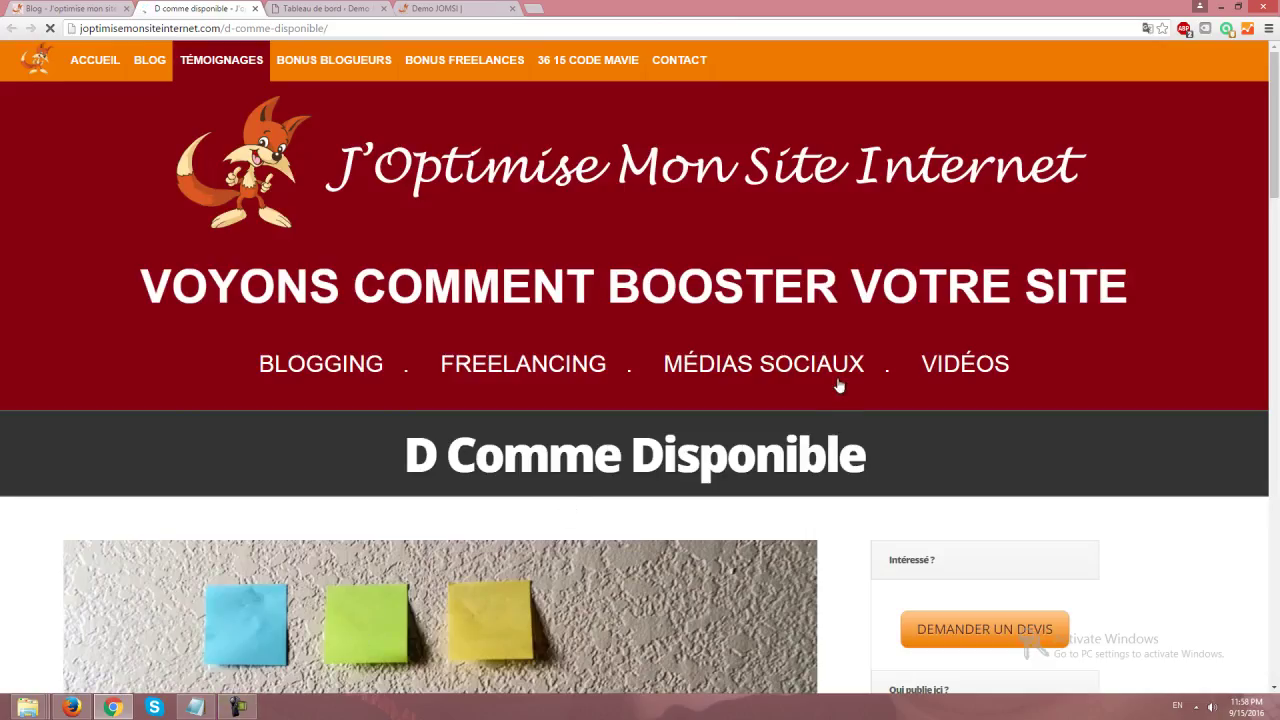
# Examine the article down to the bonus video and free book sign-up forms placed after its content.
pyautogui.scroll(-3, 786, 378)
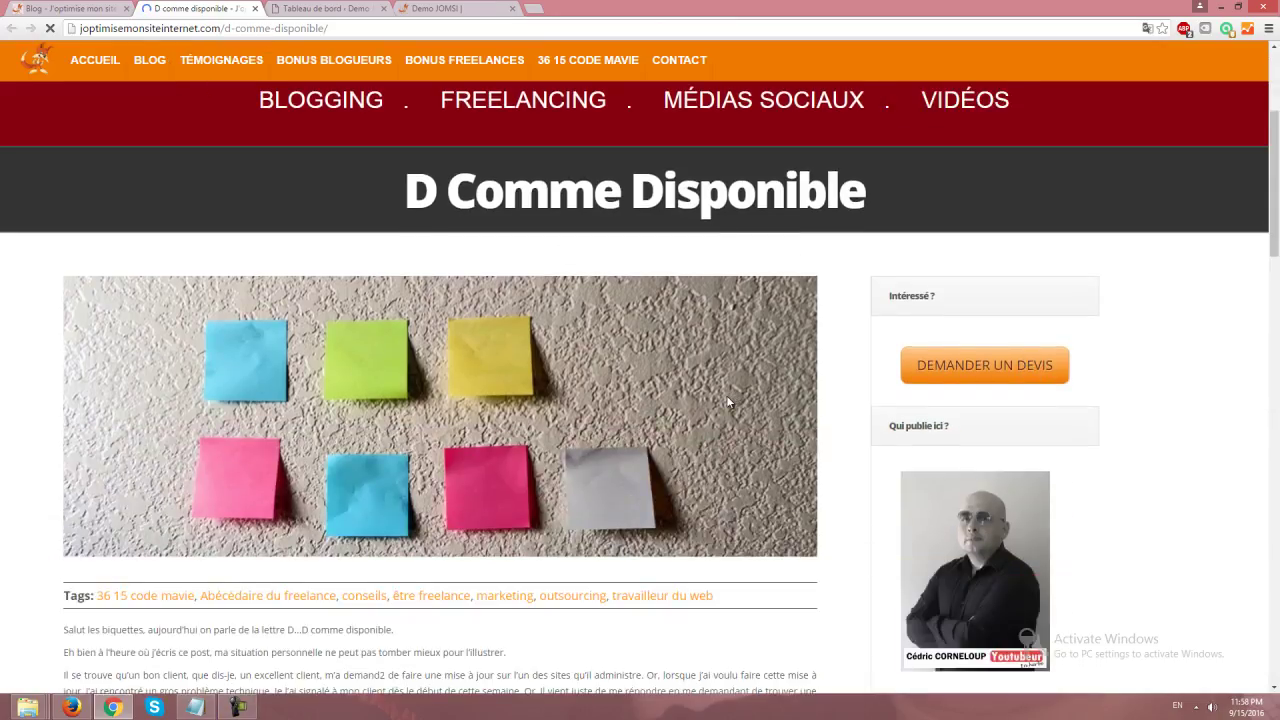
pyautogui.scroll(-3, 727, 401)
pyautogui.scroll(-7, 673, 390)
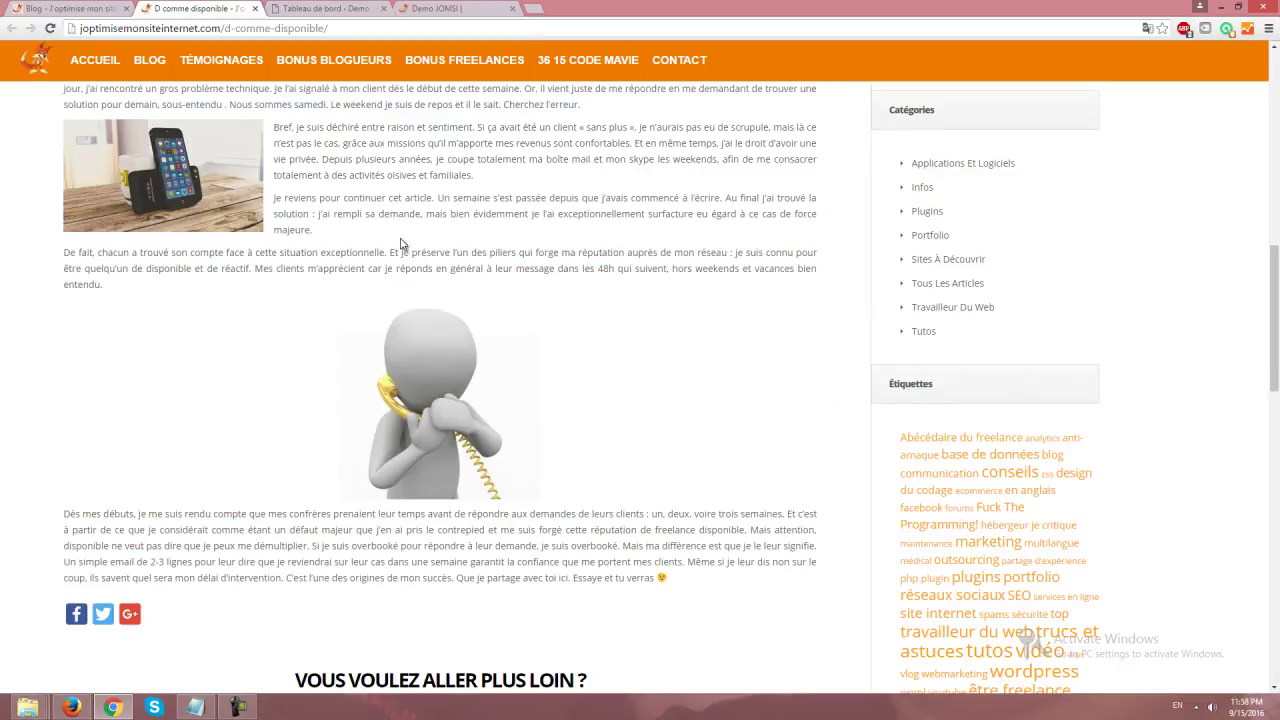
pyautogui.scroll(-2, 489, 279)
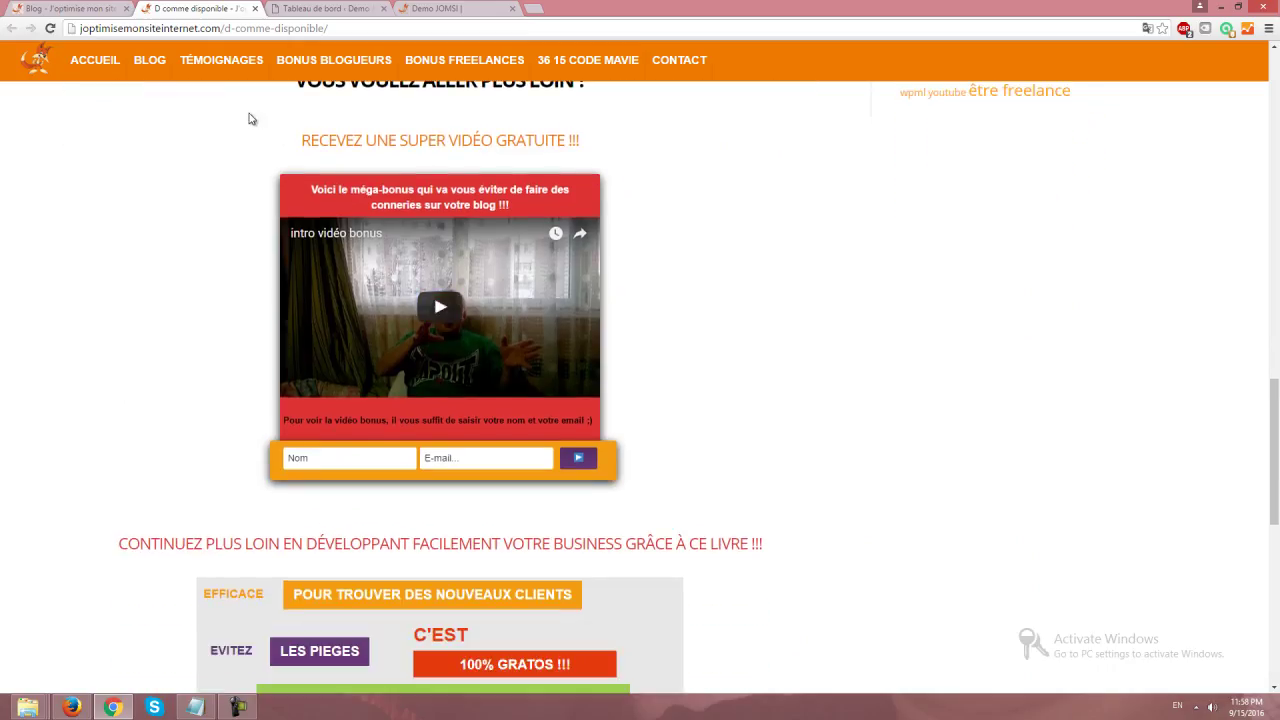
pyautogui.scroll(1, 373, 202)
pyautogui.scroll(1, 837, 414)
pyautogui.scroll(-3, 677, 471)
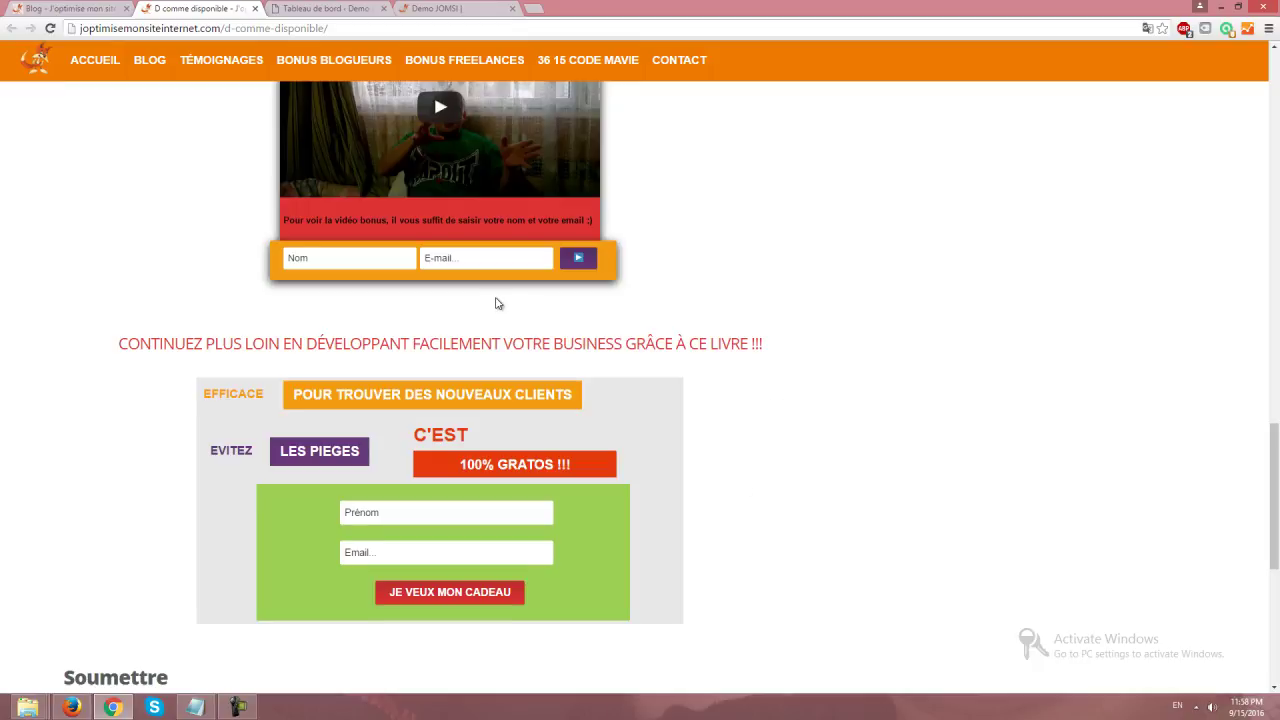
pyautogui.scroll(1, 510, 305)
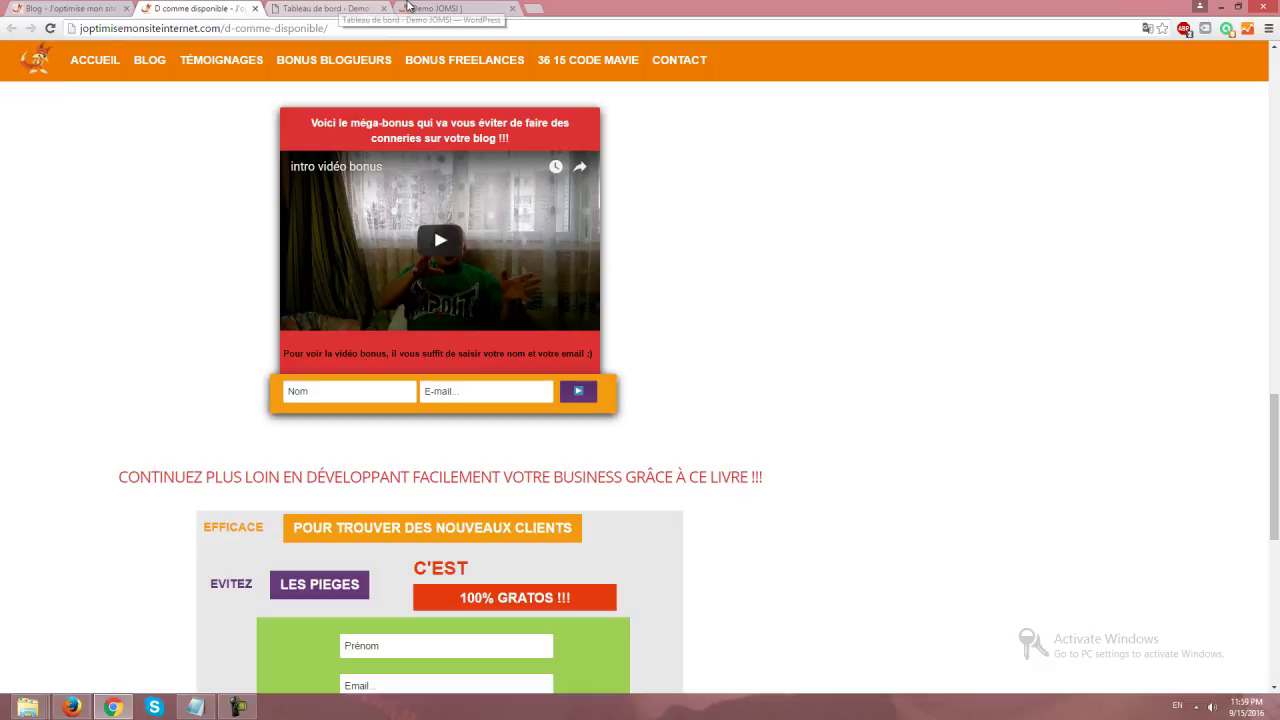
# Open the page for adding new extensions in the demo site's WordPress administration.
pyautogui.click(420, 8)
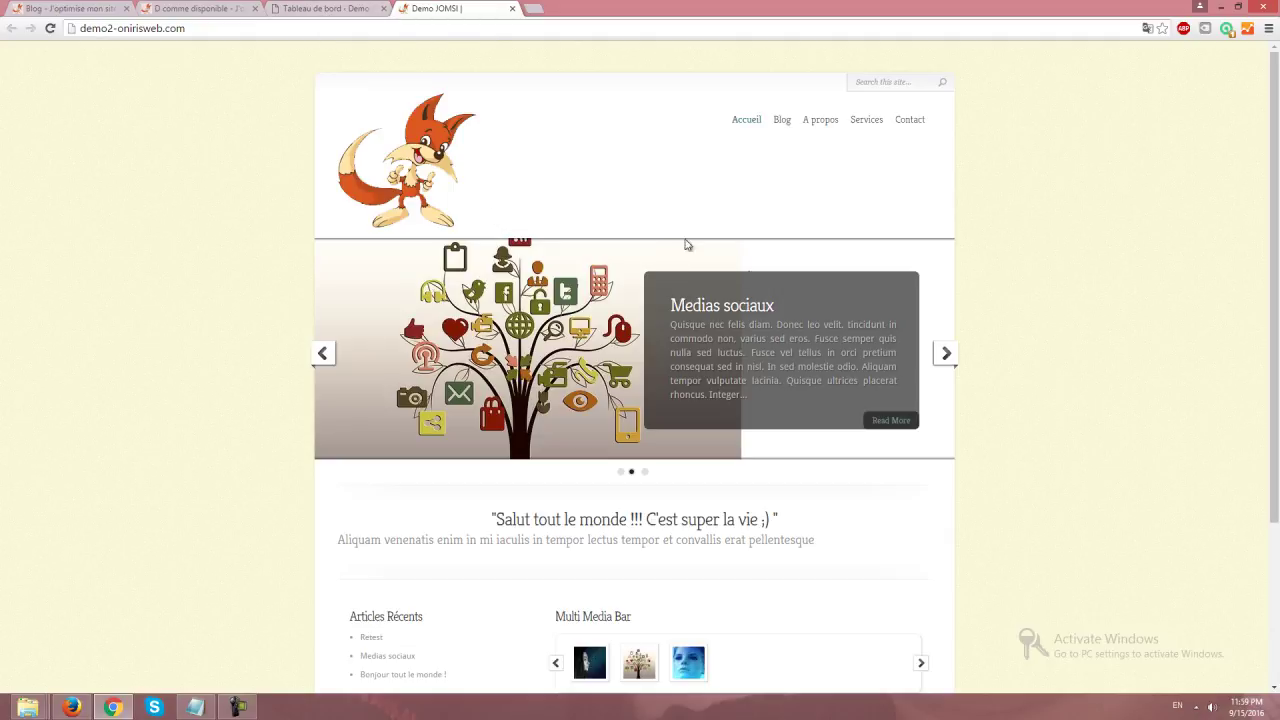
pyautogui.click(335, 12)
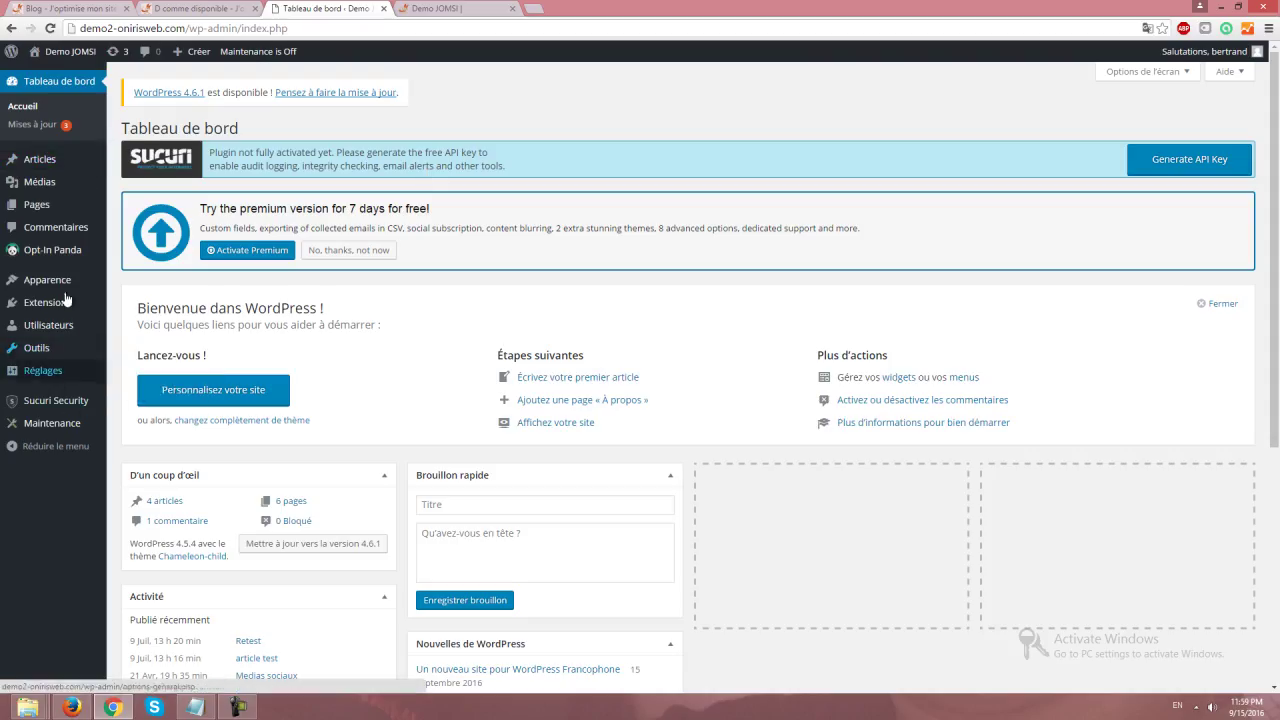
pyautogui.moveTo(59, 325)
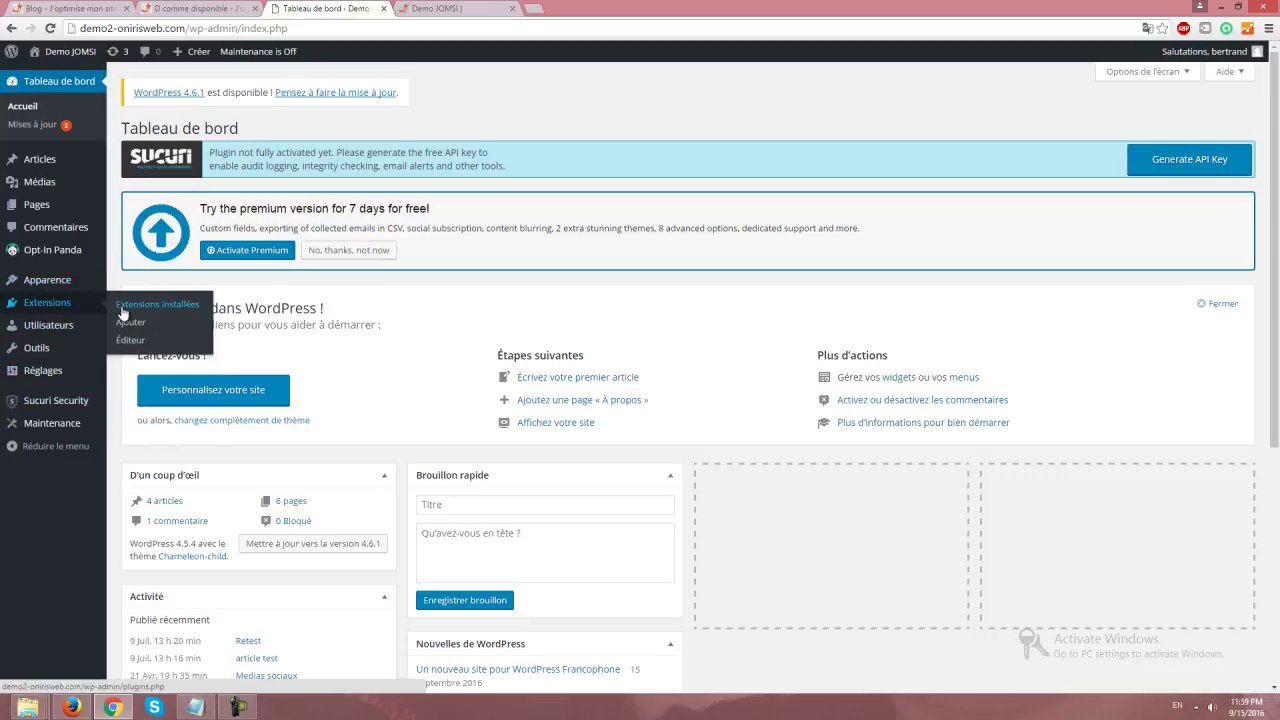
pyautogui.click(128, 323)
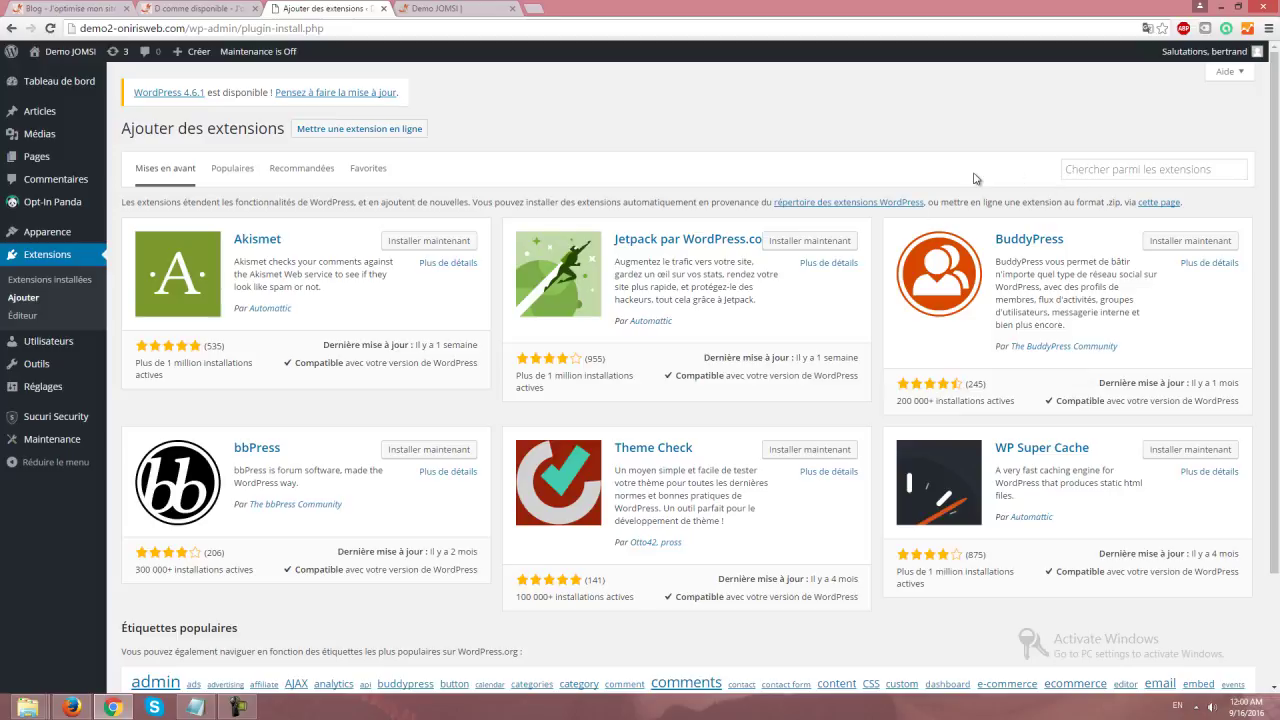
# Search the extensions for "header and footer", and install and activate the Header and Footer plugin.
pyautogui.click(1125, 166)
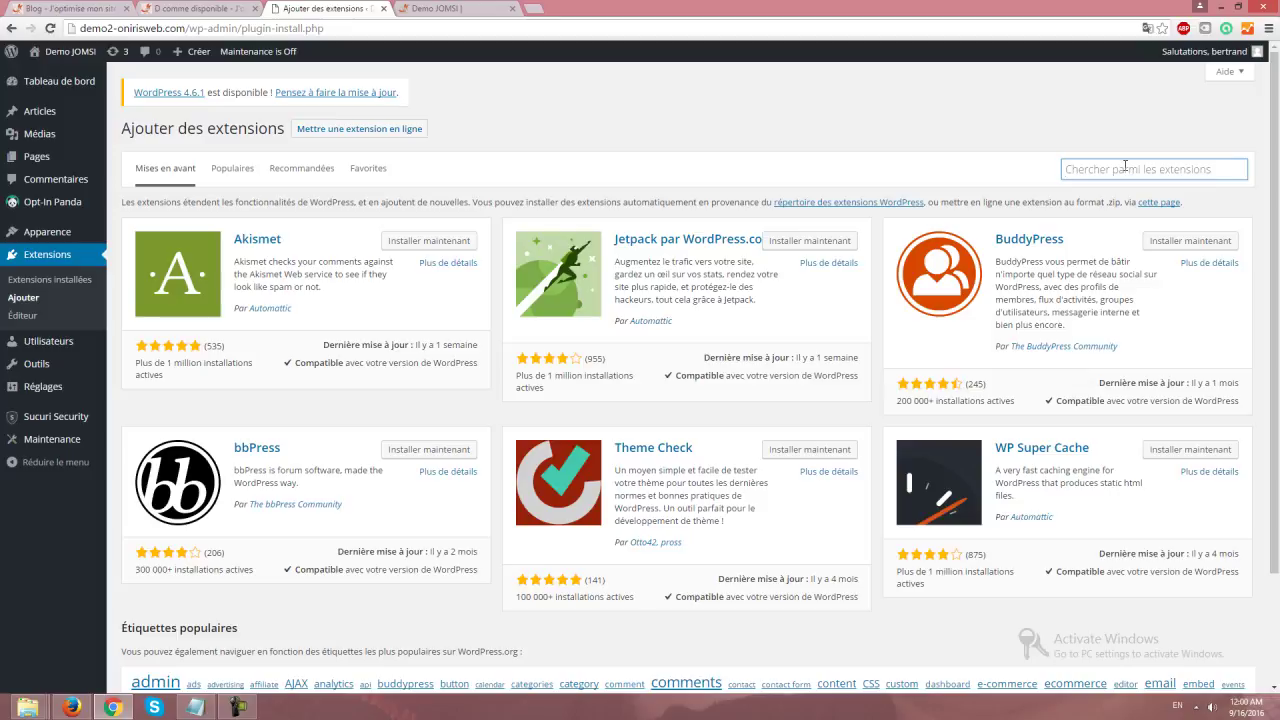
pyautogui.write('header and footer')
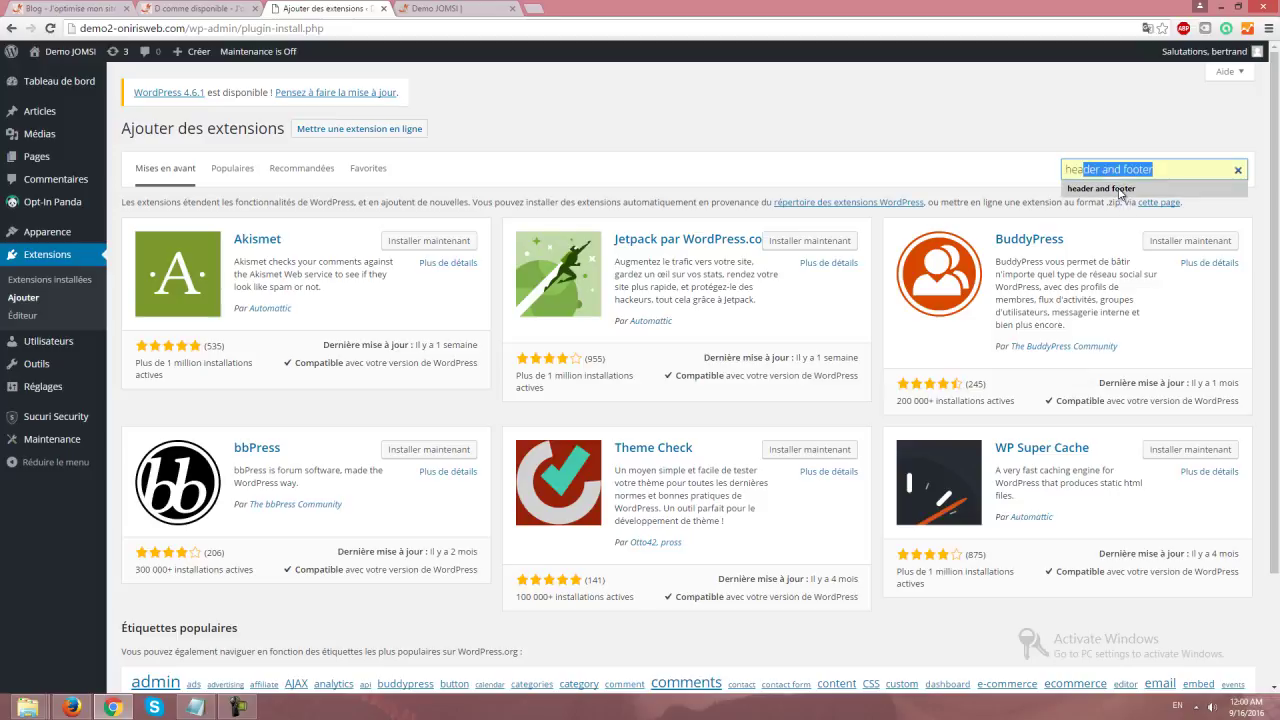
pyautogui.click(1110, 189)
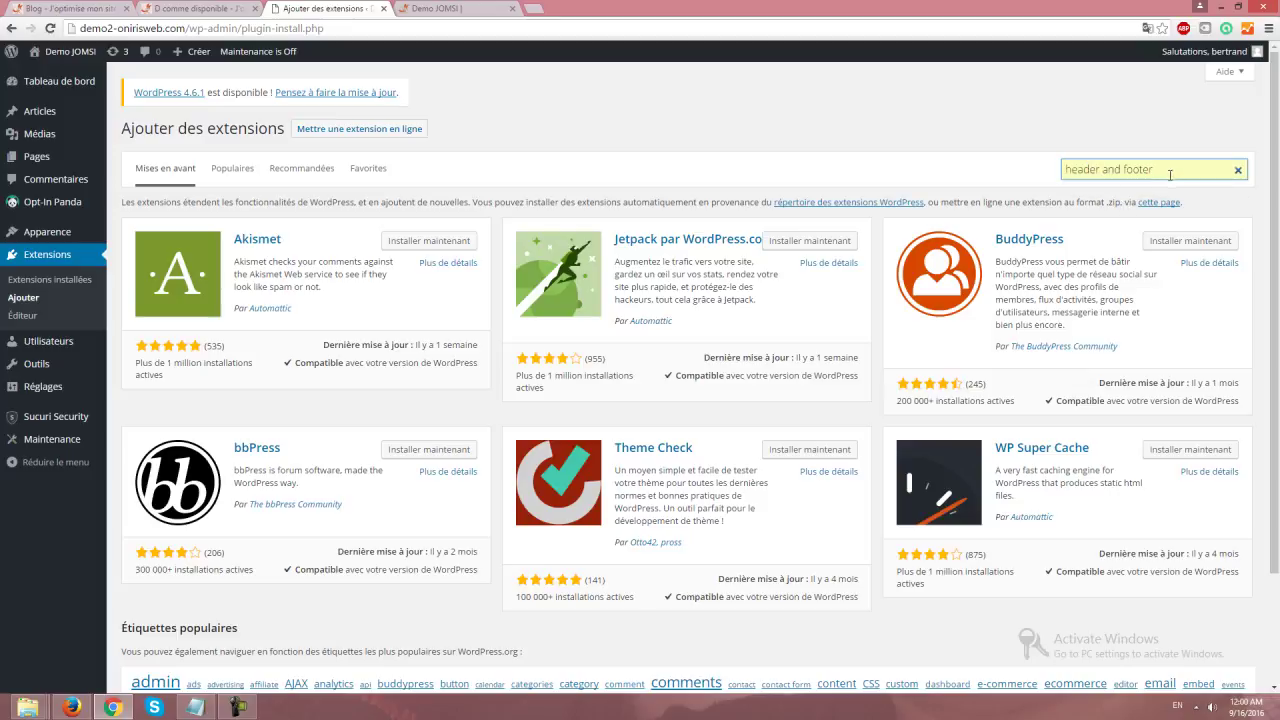
pyautogui.press('Return')
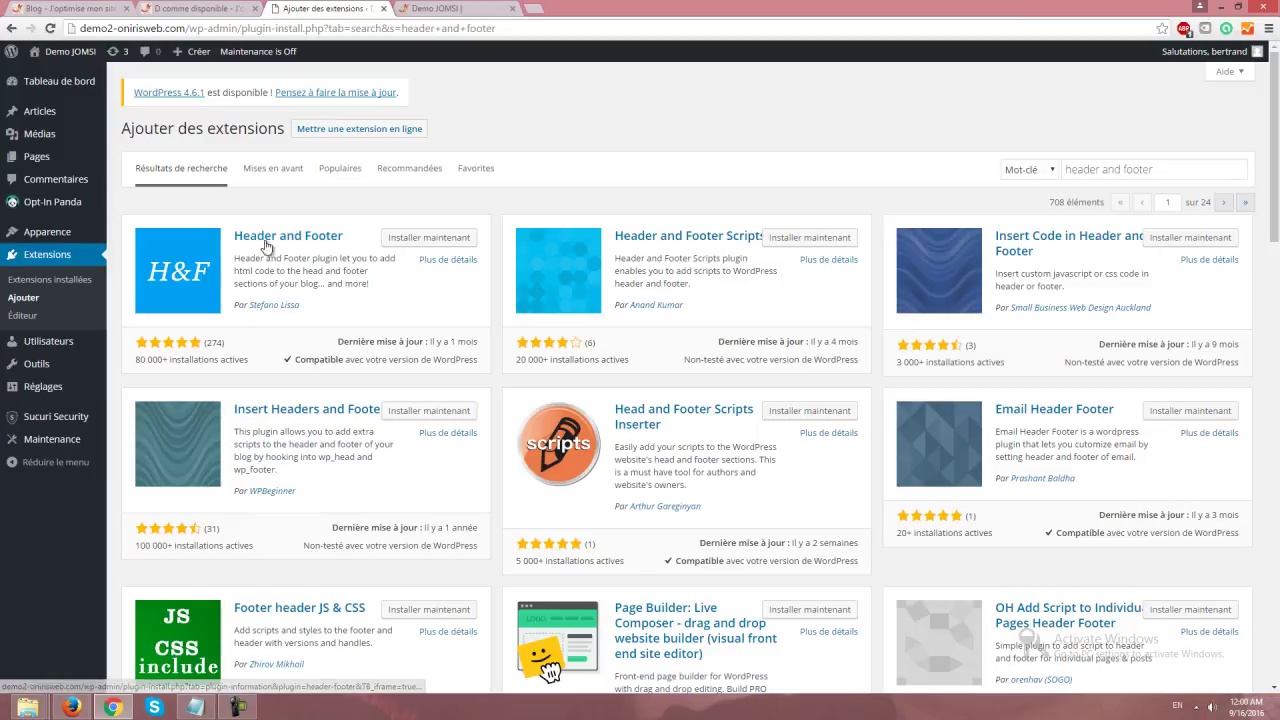
pyautogui.click(415, 245)
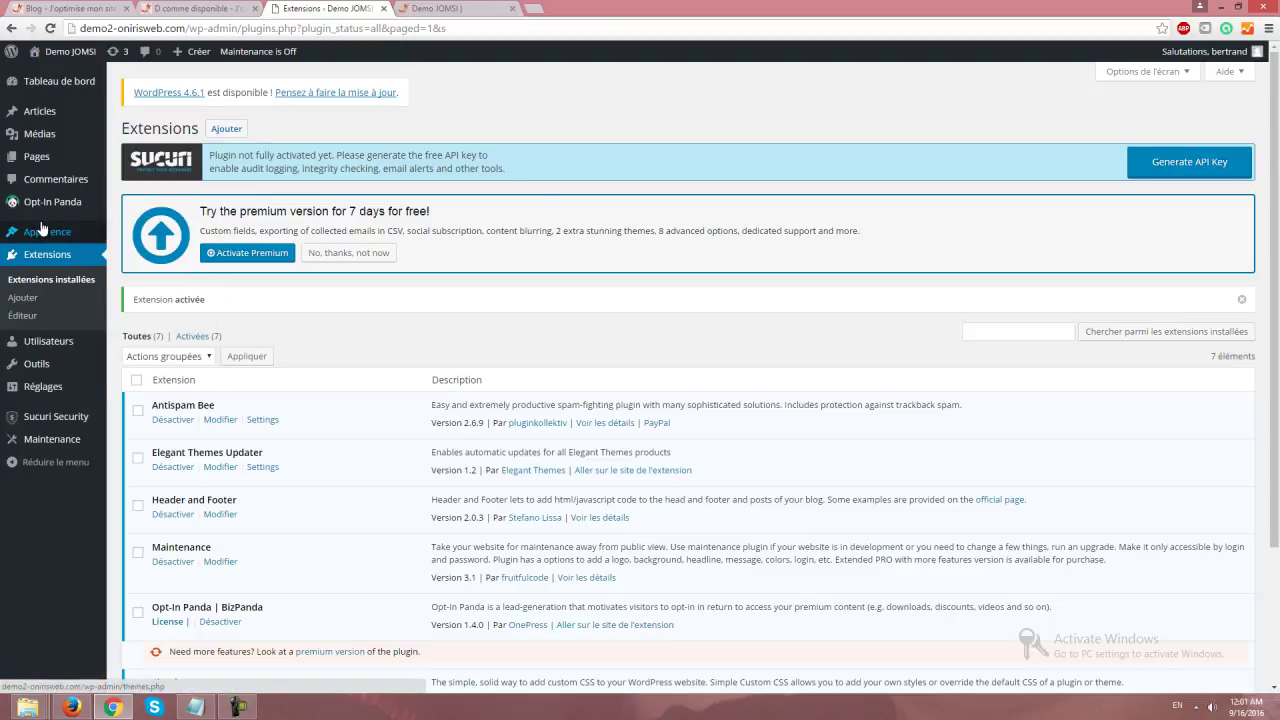
# Open the settings page of the Header and Footer plugin.
pyautogui.moveTo(48, 232)
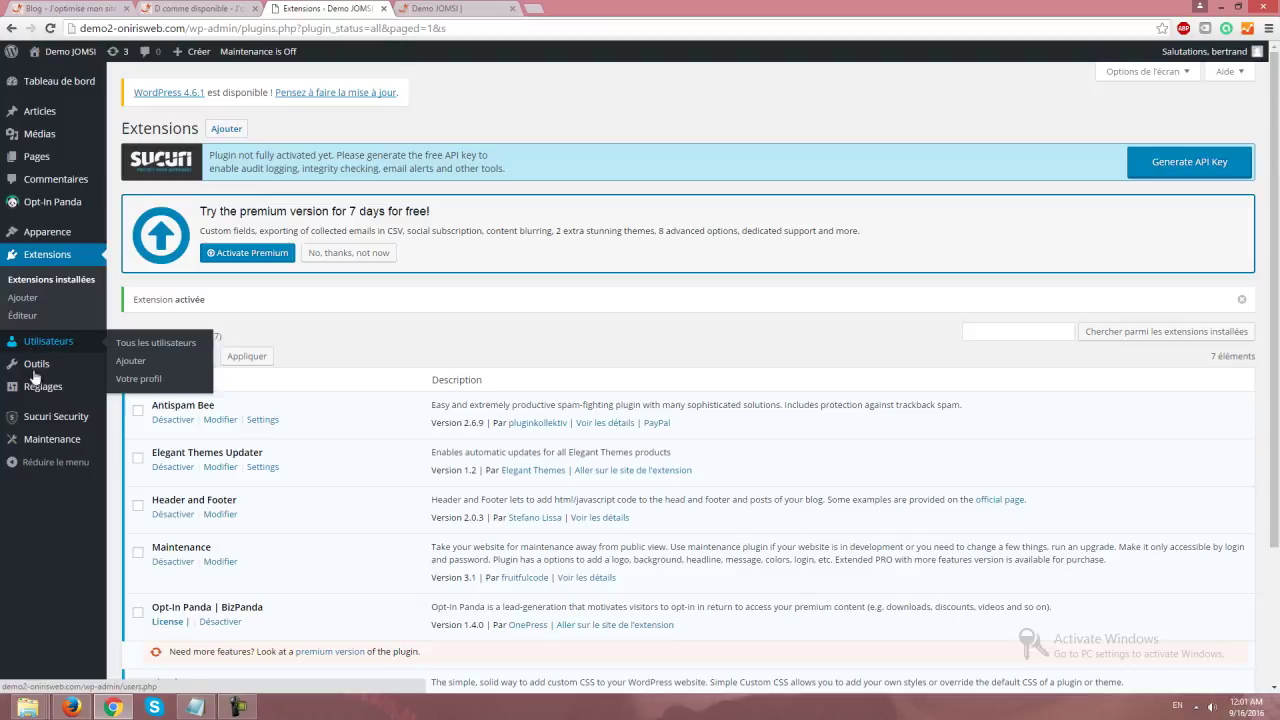
pyautogui.moveTo(34, 388)
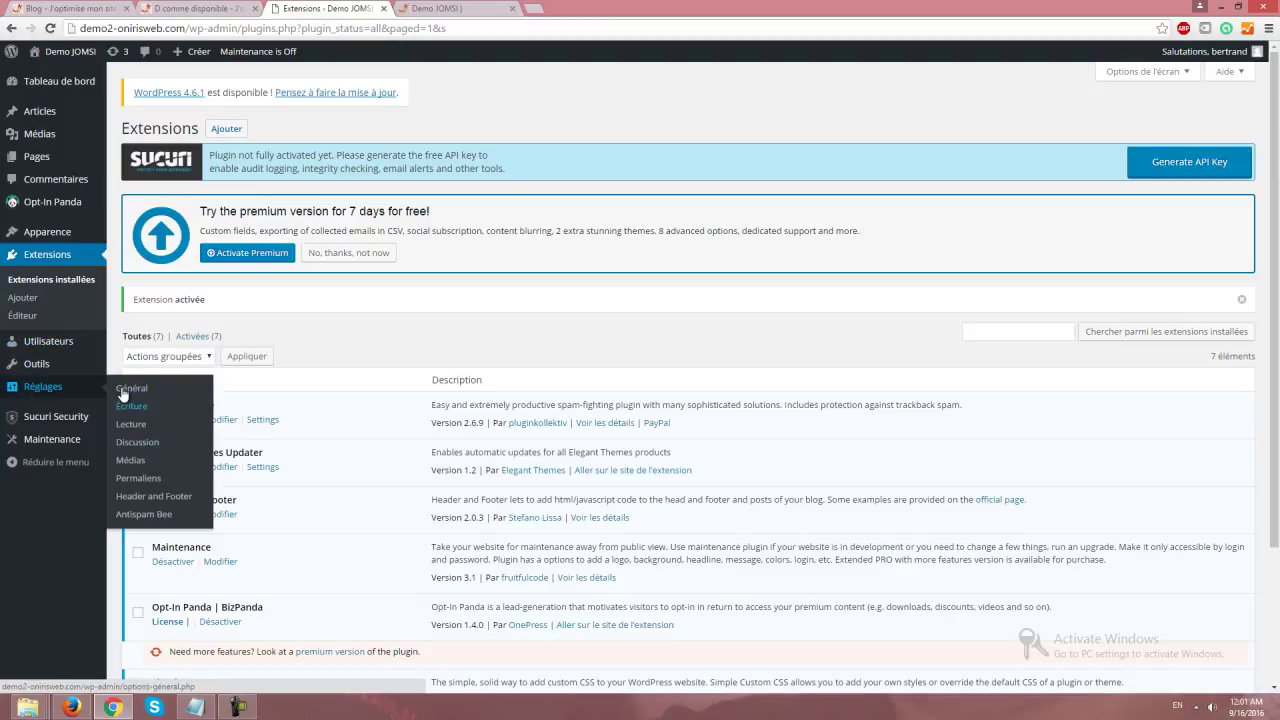
pyautogui.click(155, 497)
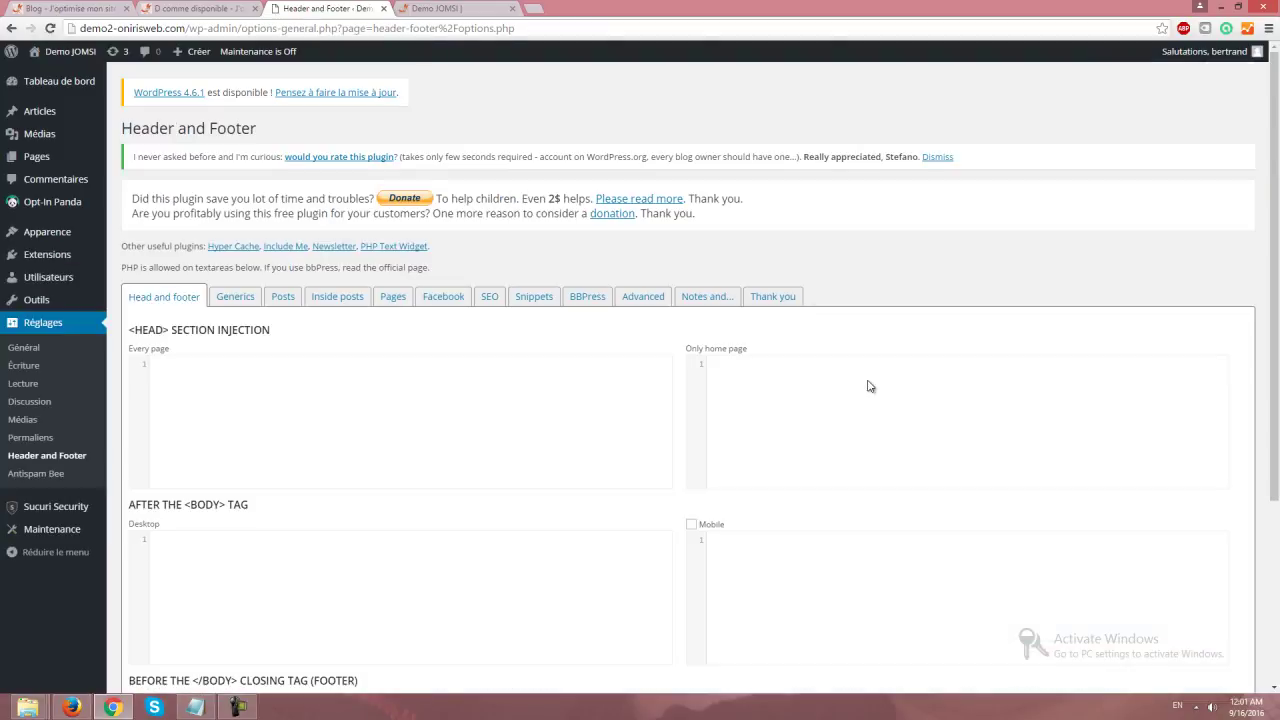
# Examine the plugin's code injection areas for the head section, after the body tag and before the closing body tag.
pyautogui.scroll(-3, 870, 387)
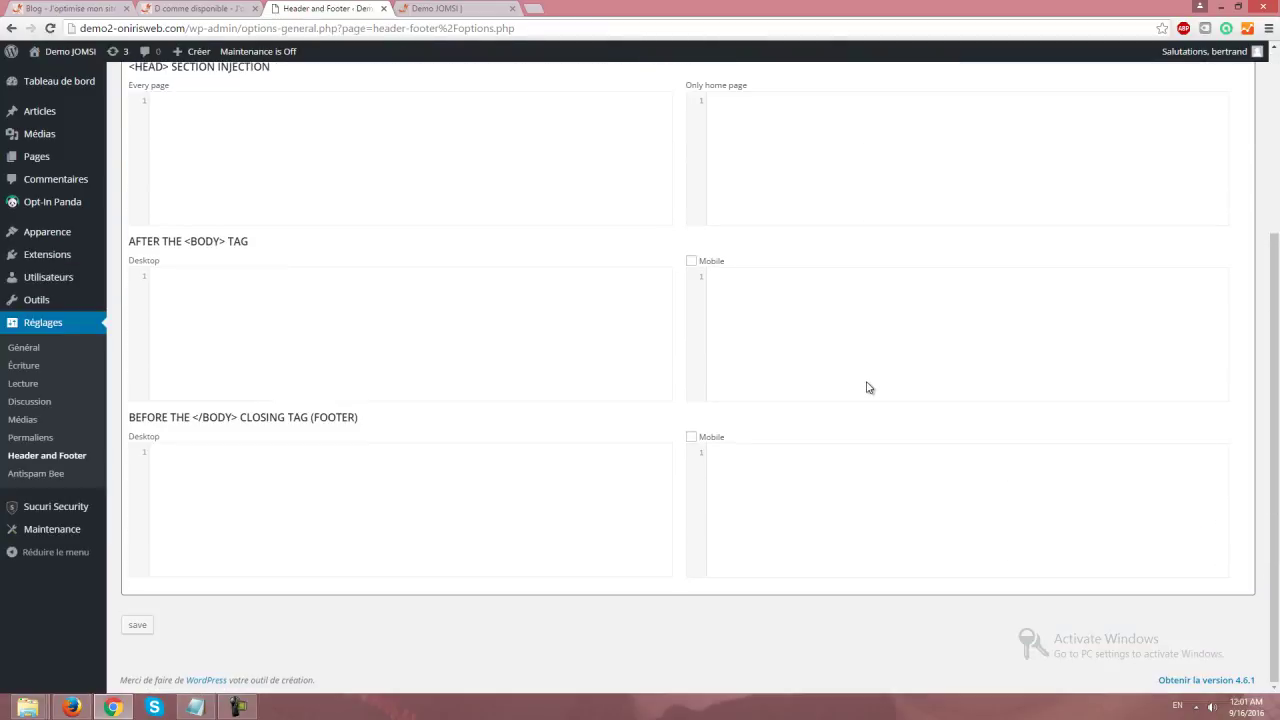
pyautogui.scroll(3, 654, 389)
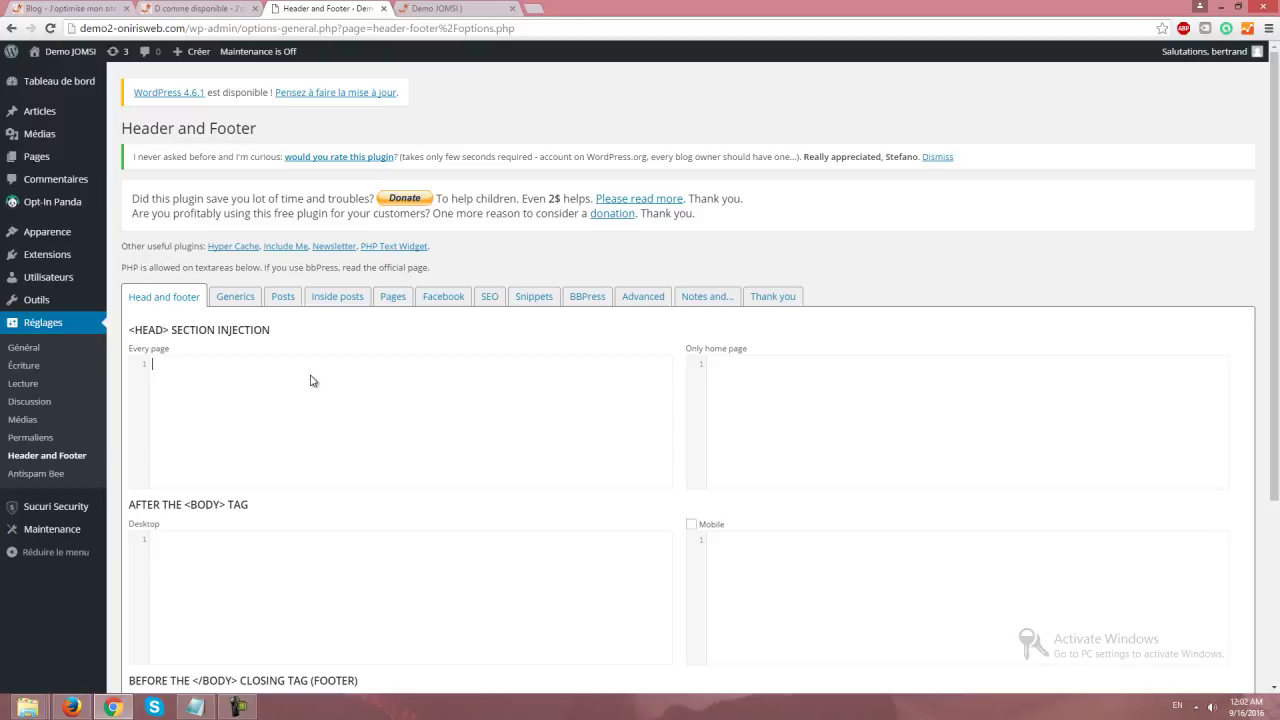
pyautogui.click(554, 371)
pyautogui.scroll(-2, 599, 487)
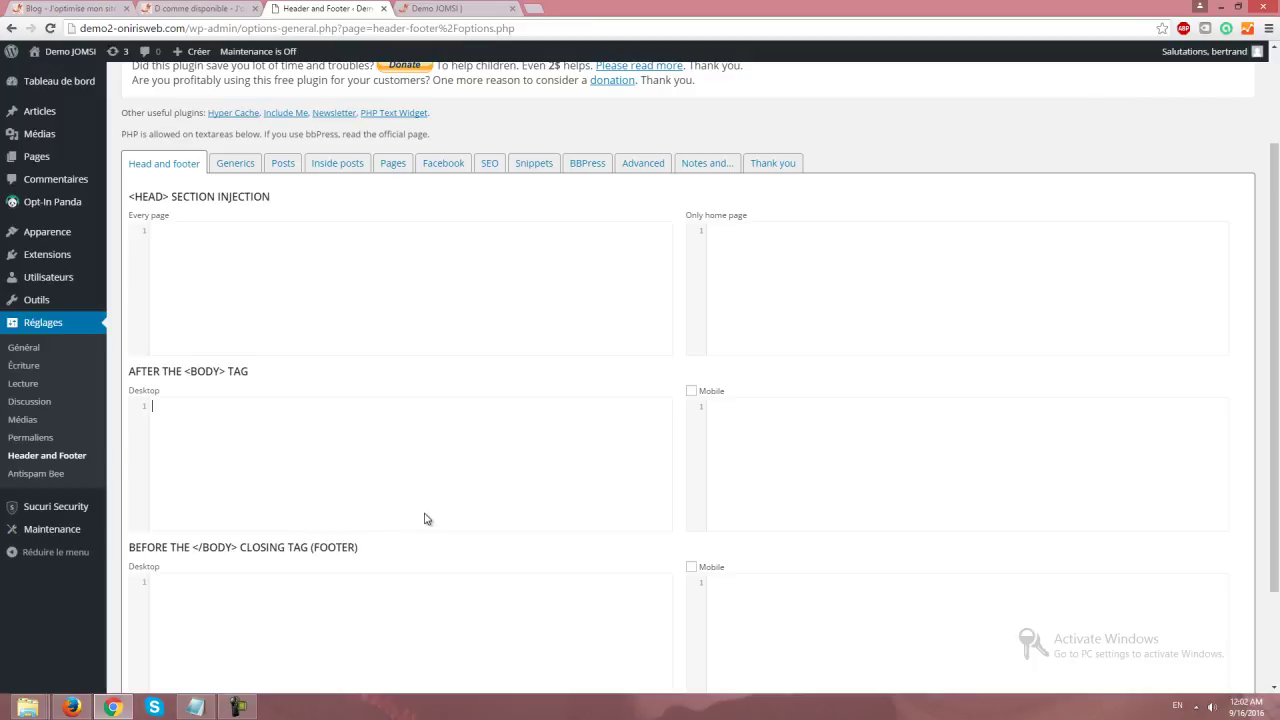
pyautogui.scroll(-2, 424, 518)
pyautogui.click(371, 474)
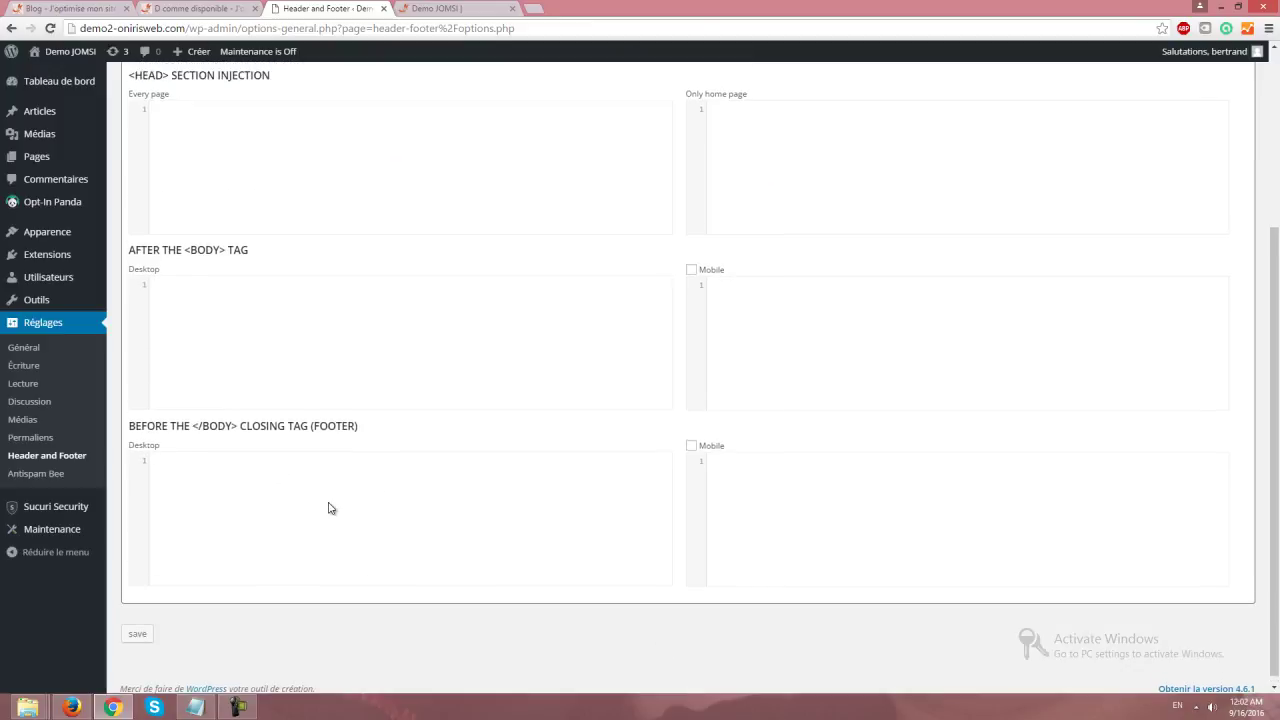
pyautogui.scroll(2, 931, 500)
pyautogui.scroll(3, 603, 316)
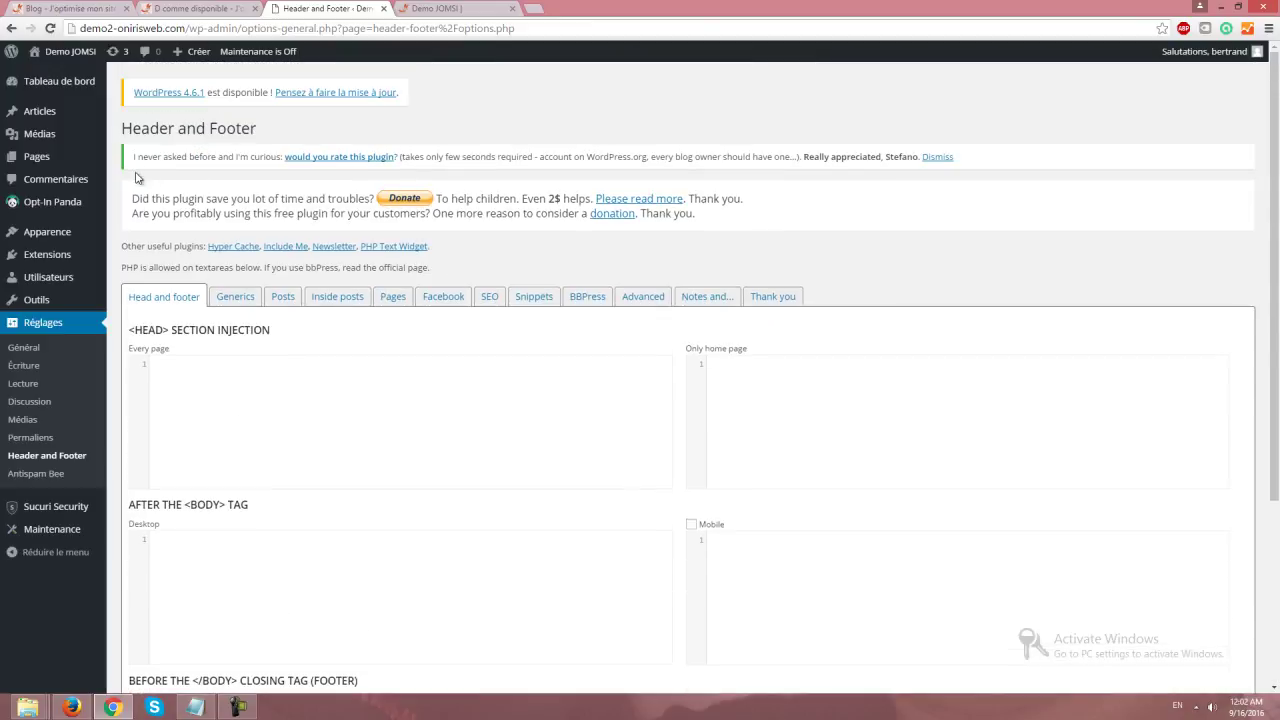
# Review the injection areas before and after post content, and compare them with the head and footer areas.
pyautogui.click(280, 299)
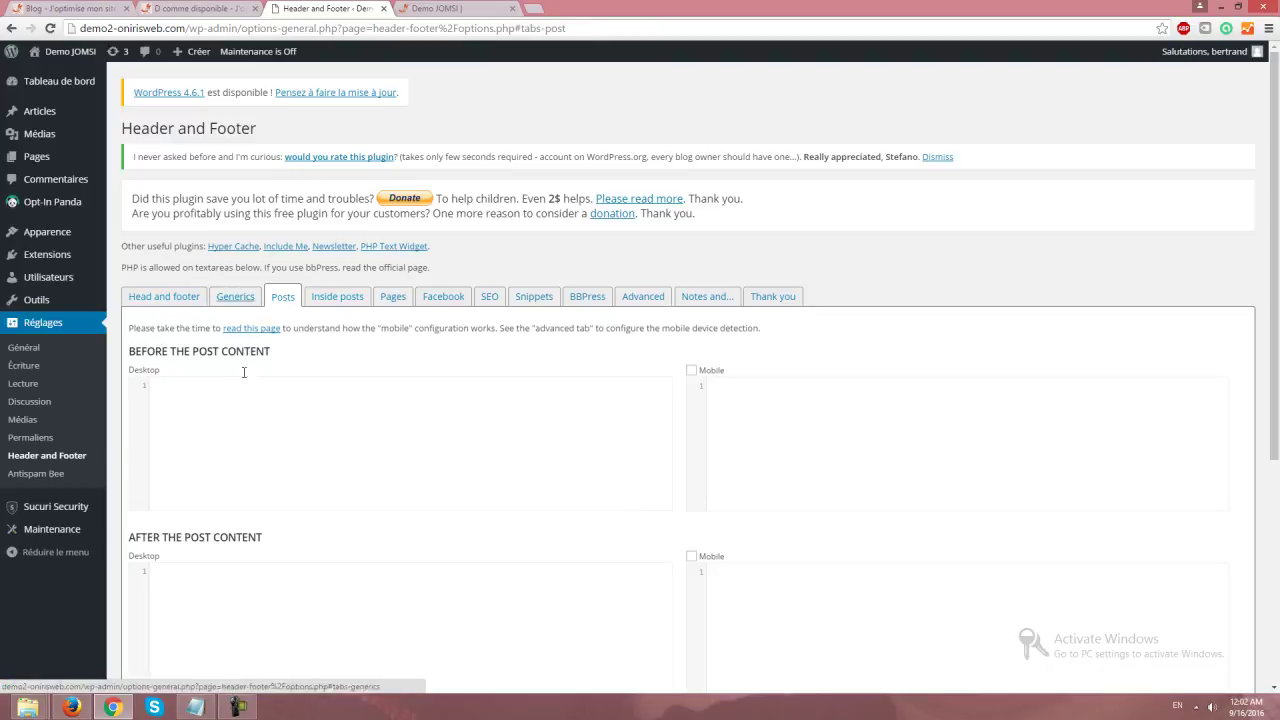
pyautogui.click(272, 447)
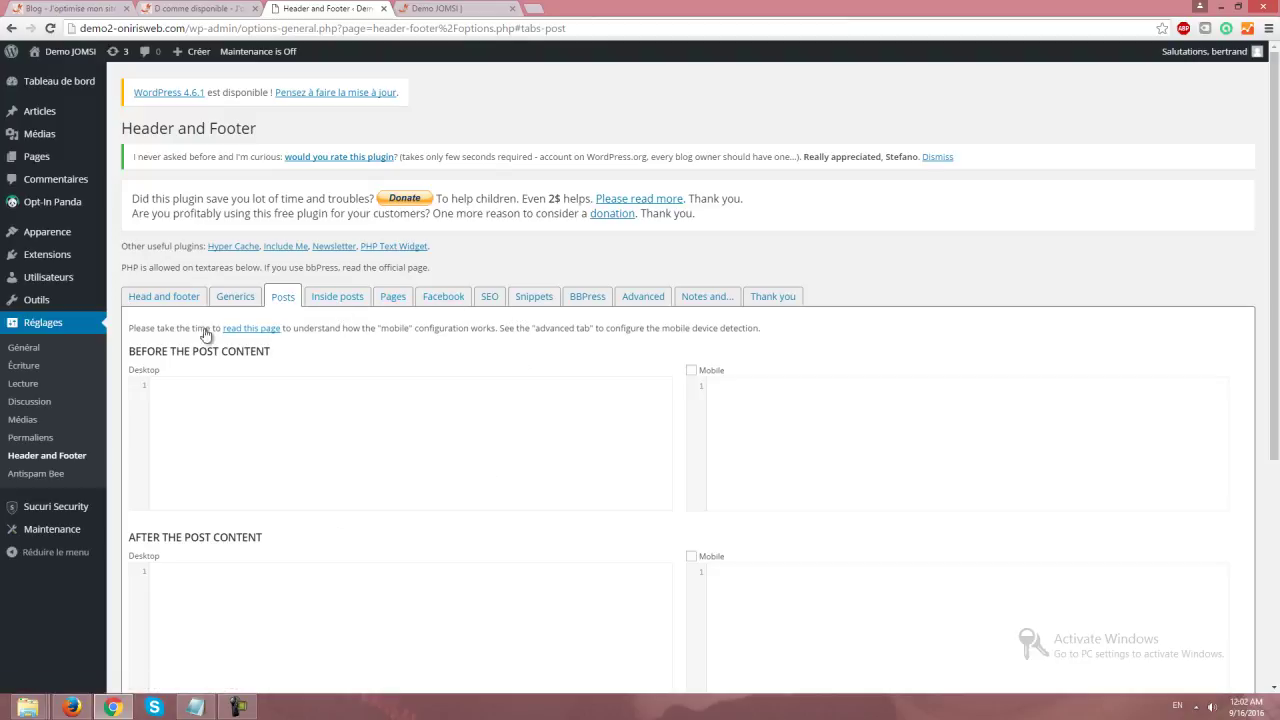
pyautogui.click(183, 303)
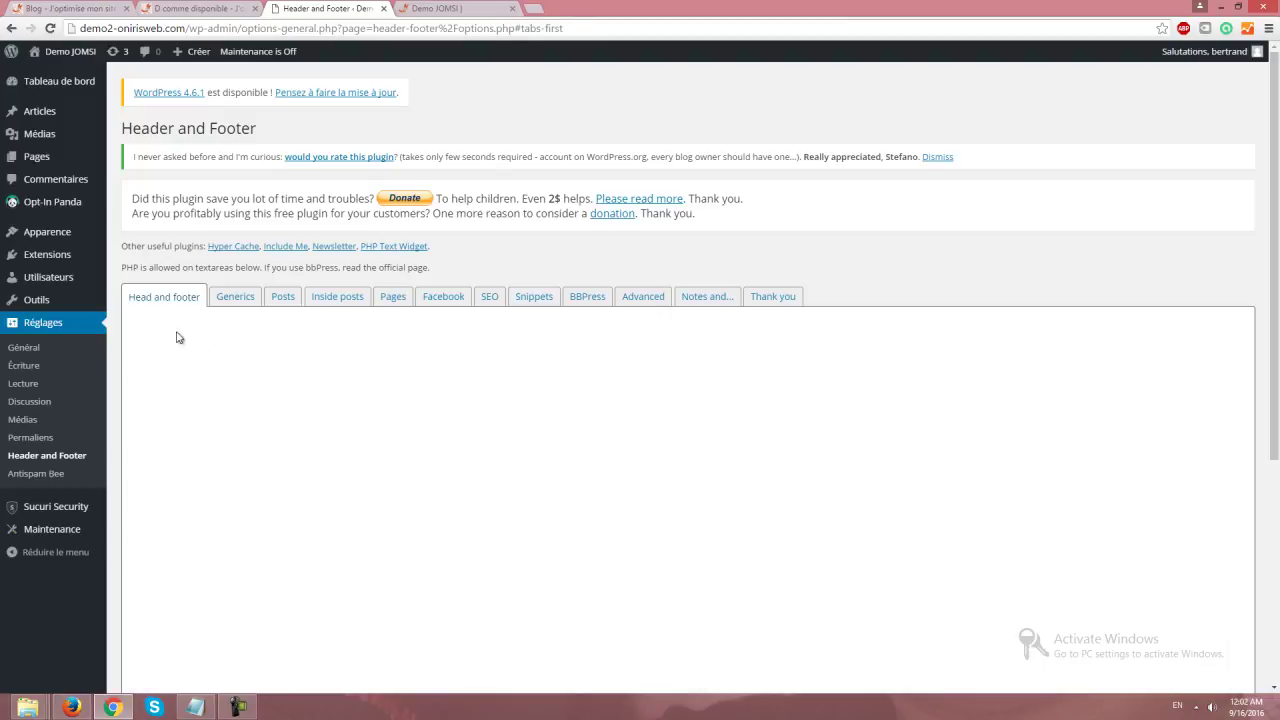
pyautogui.scroll(-2, 377, 391)
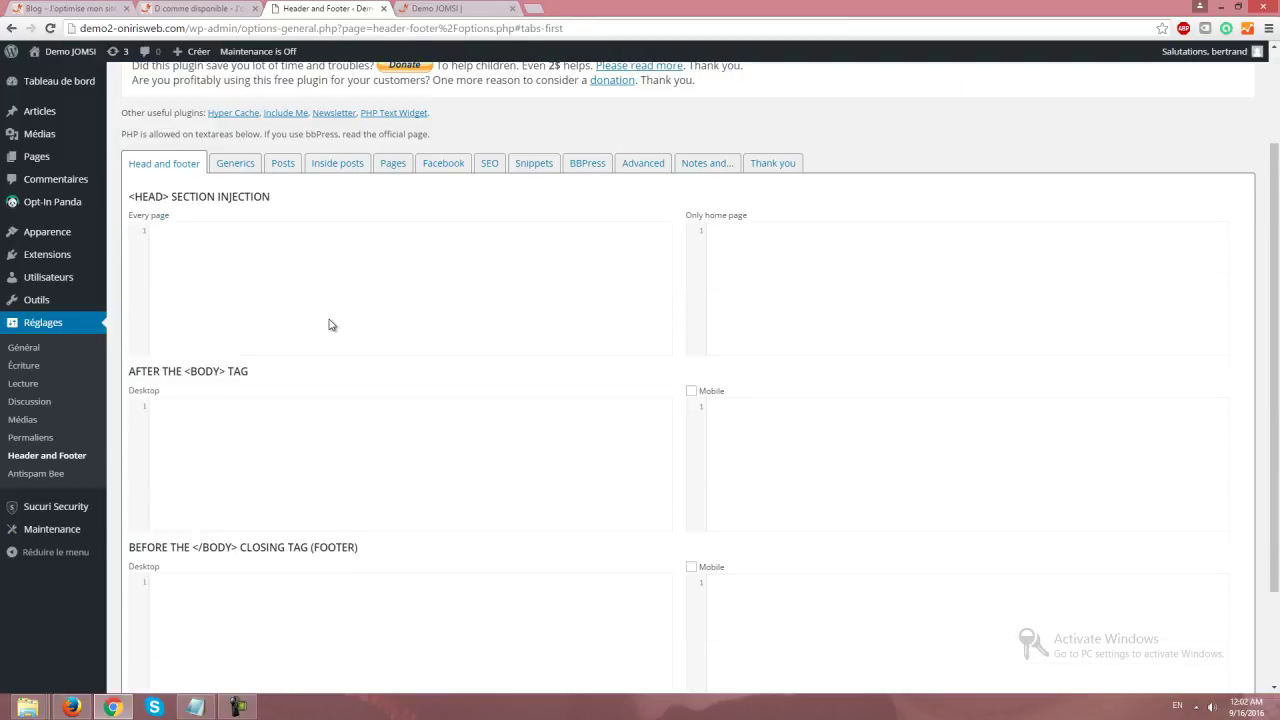
pyautogui.click(851, 265)
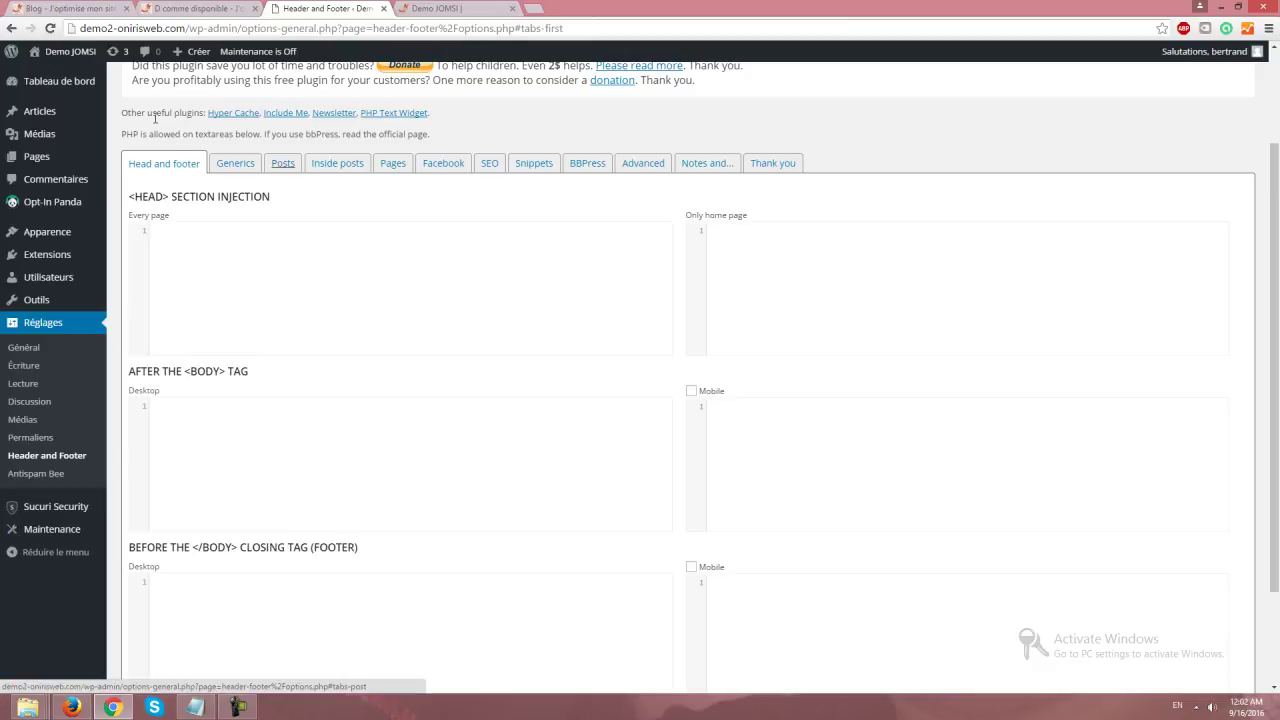
# Set the desktop text before post content to "Inscrit-toi a la newsletter !" and after it to "Inscrit-toi ici", and save the settings.
pyautogui.click(282, 163)
pyautogui.click(369, 255)
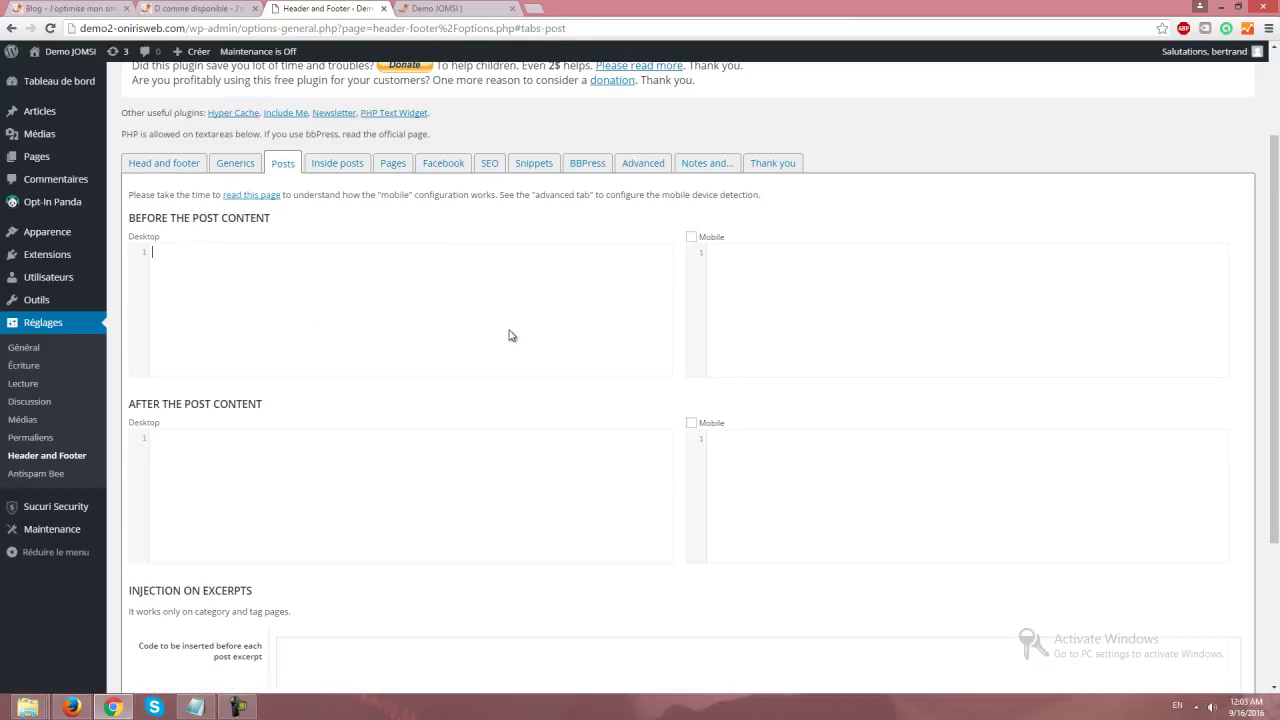
pyautogui.write('Inscrit-toi a la r')
pyautogui.click(145, 458)
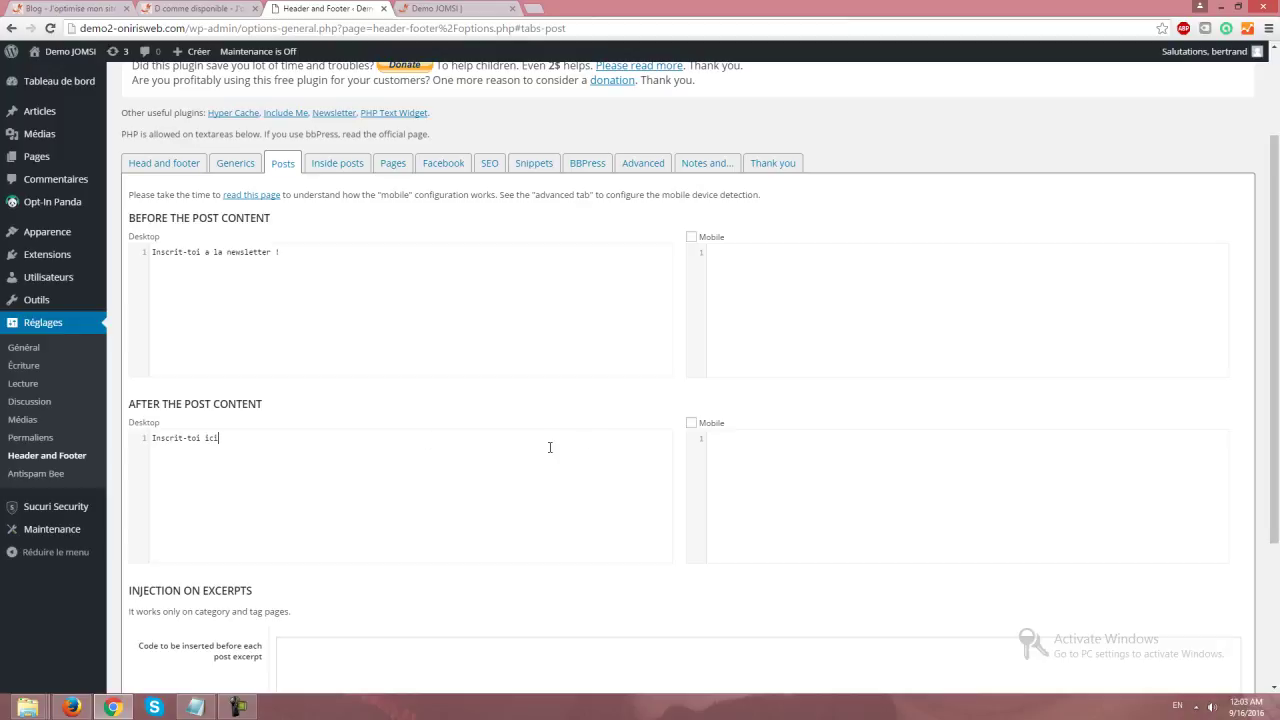
pyautogui.scroll(-1, 520, 452)
pyautogui.scroll(-2, 557, 442)
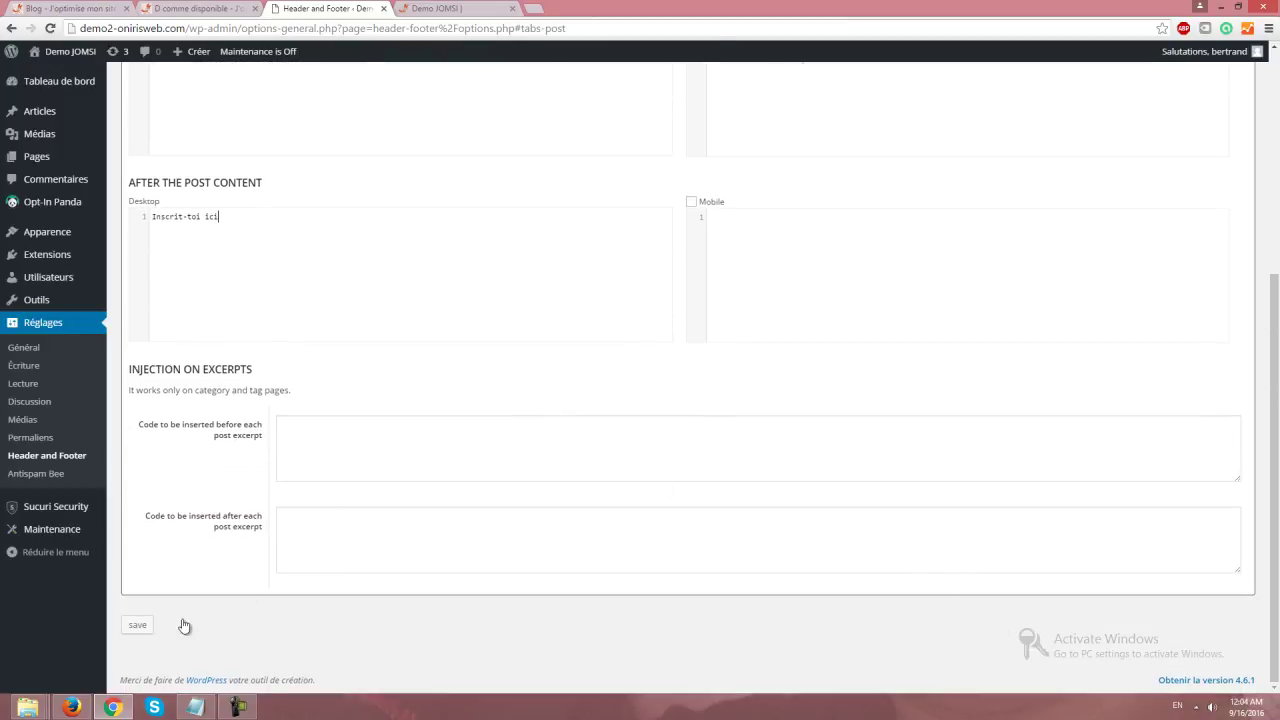
pyautogui.click(148, 622)
pyautogui.click(137, 626)
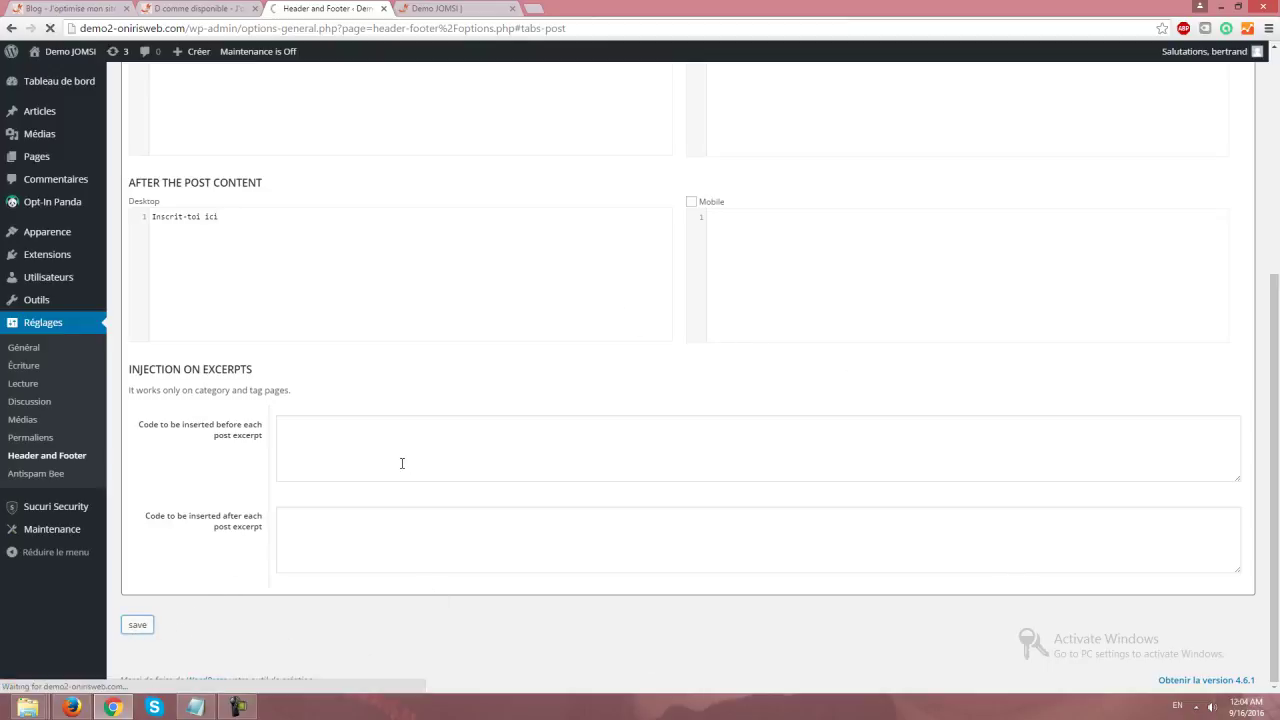
# Open the full "Bonjour tout le monde!" post from the slider on the demo site's home page.
pyautogui.click(448, 10)
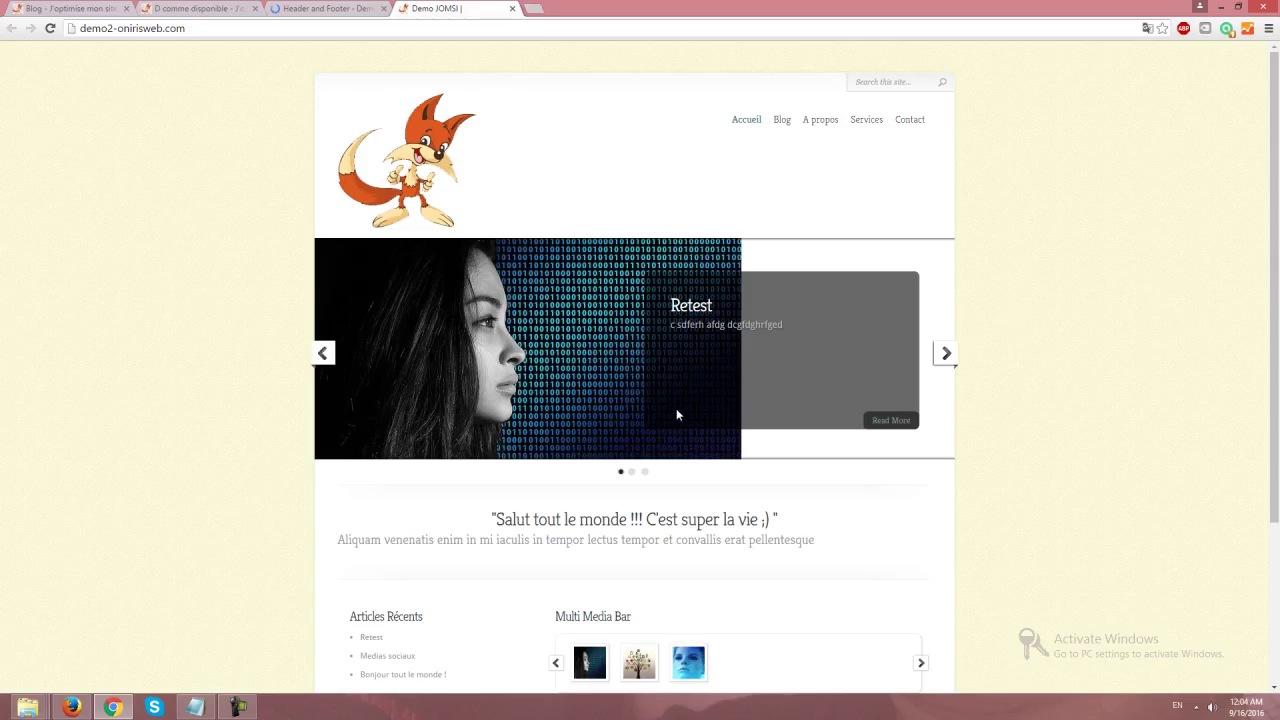
pyautogui.scroll(-3, 1071, 232)
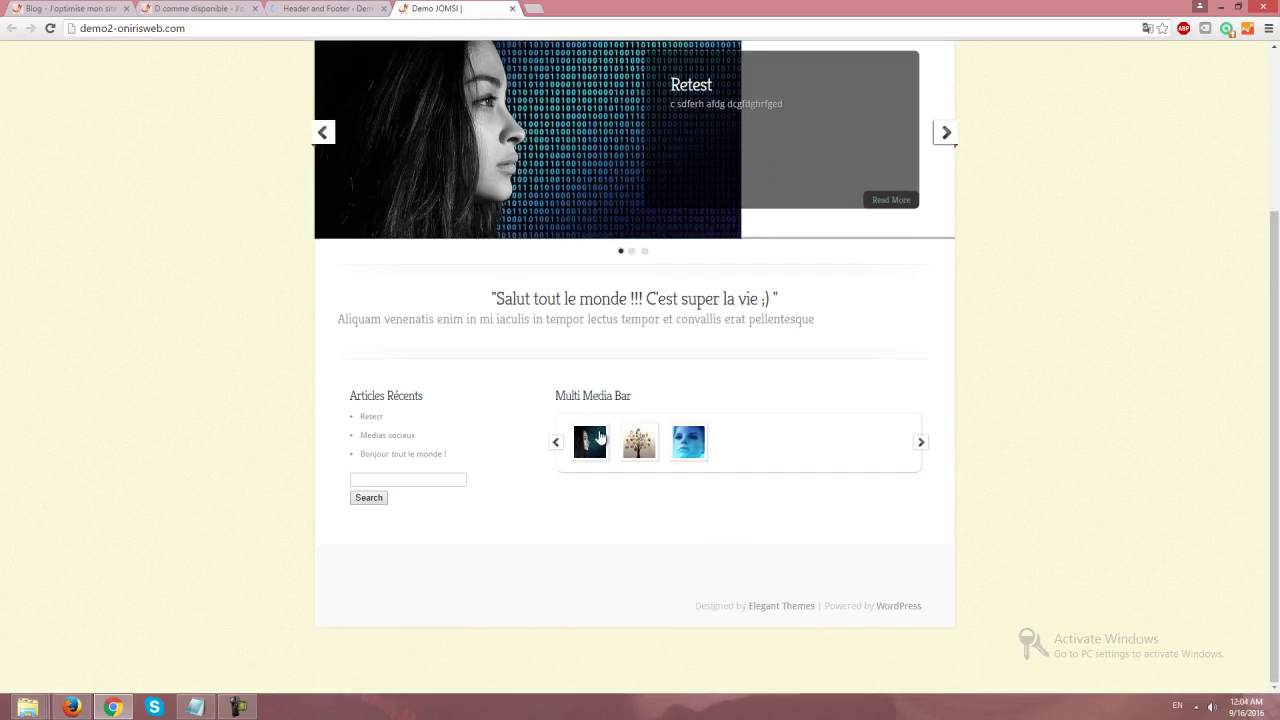
pyautogui.moveTo(589, 436)
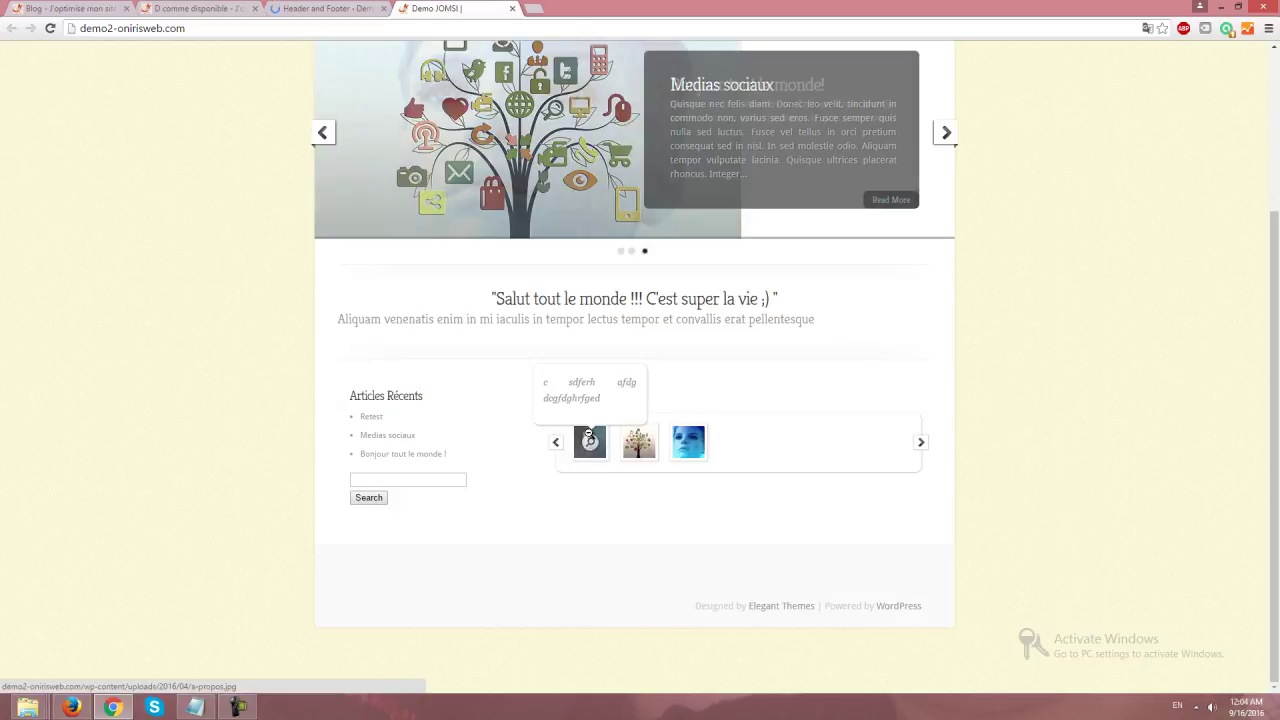
pyautogui.click(603, 427)
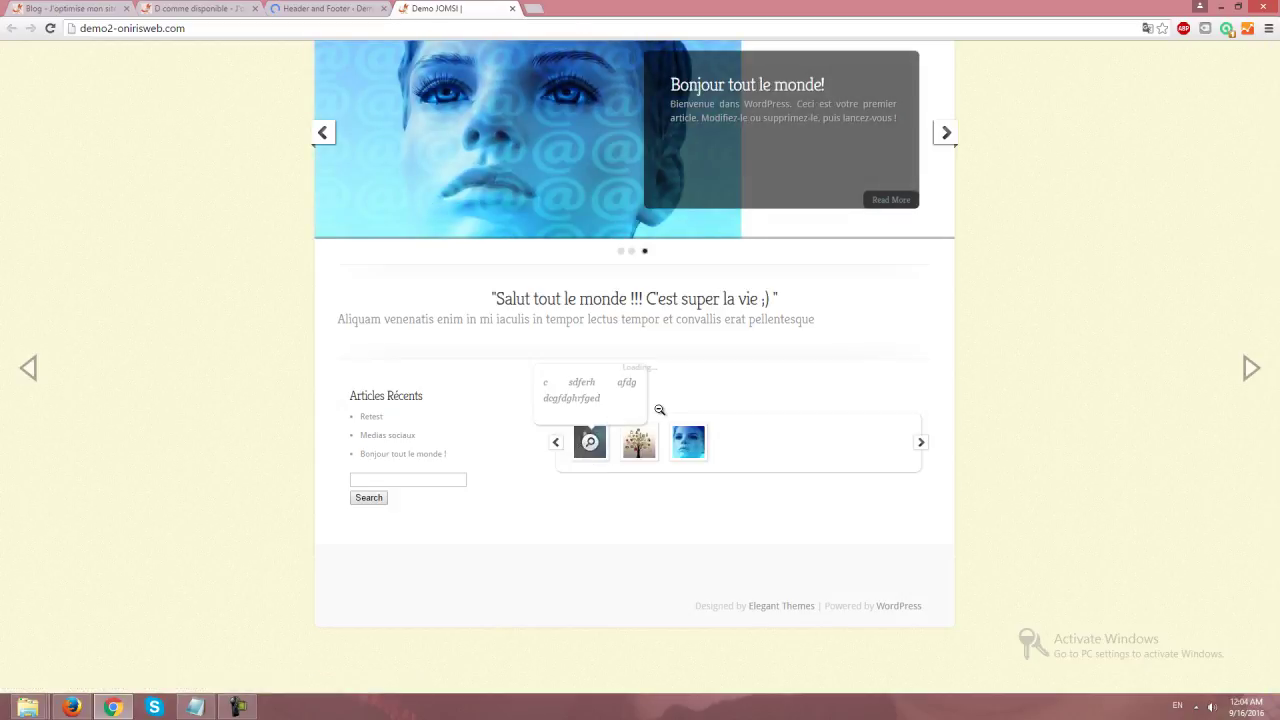
pyautogui.click(997, 354)
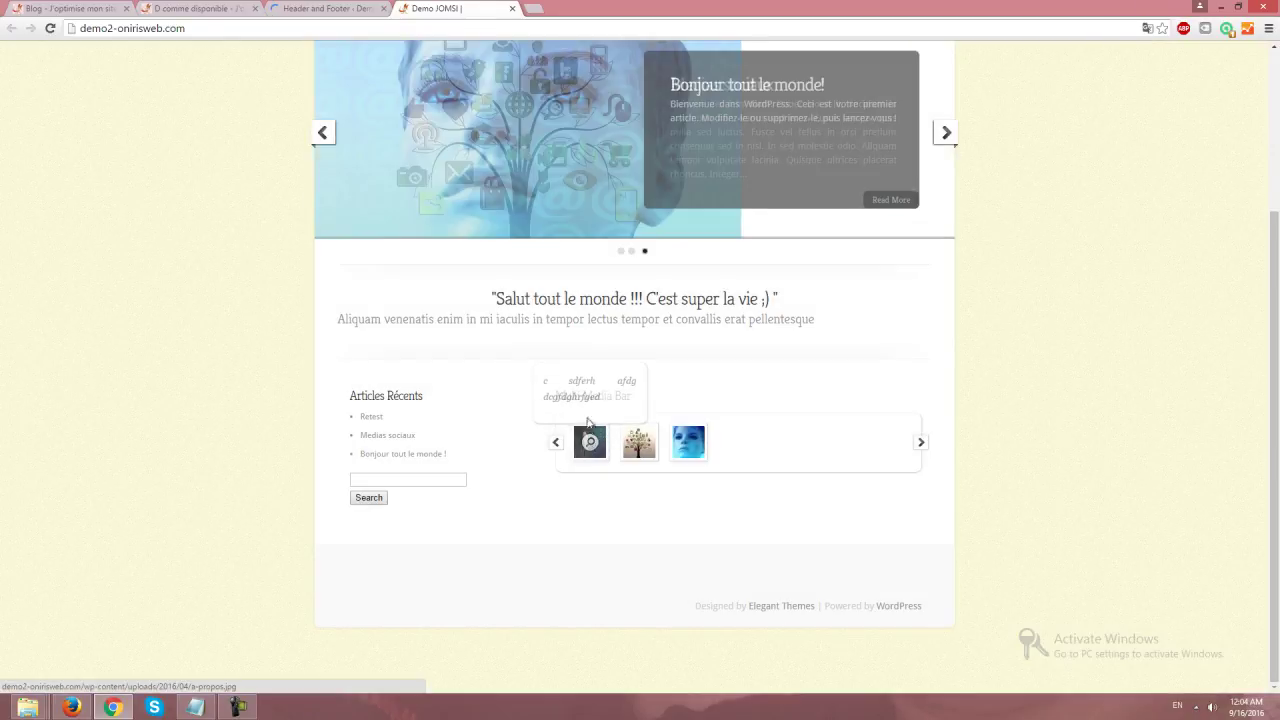
pyautogui.scroll(3, 713, 255)
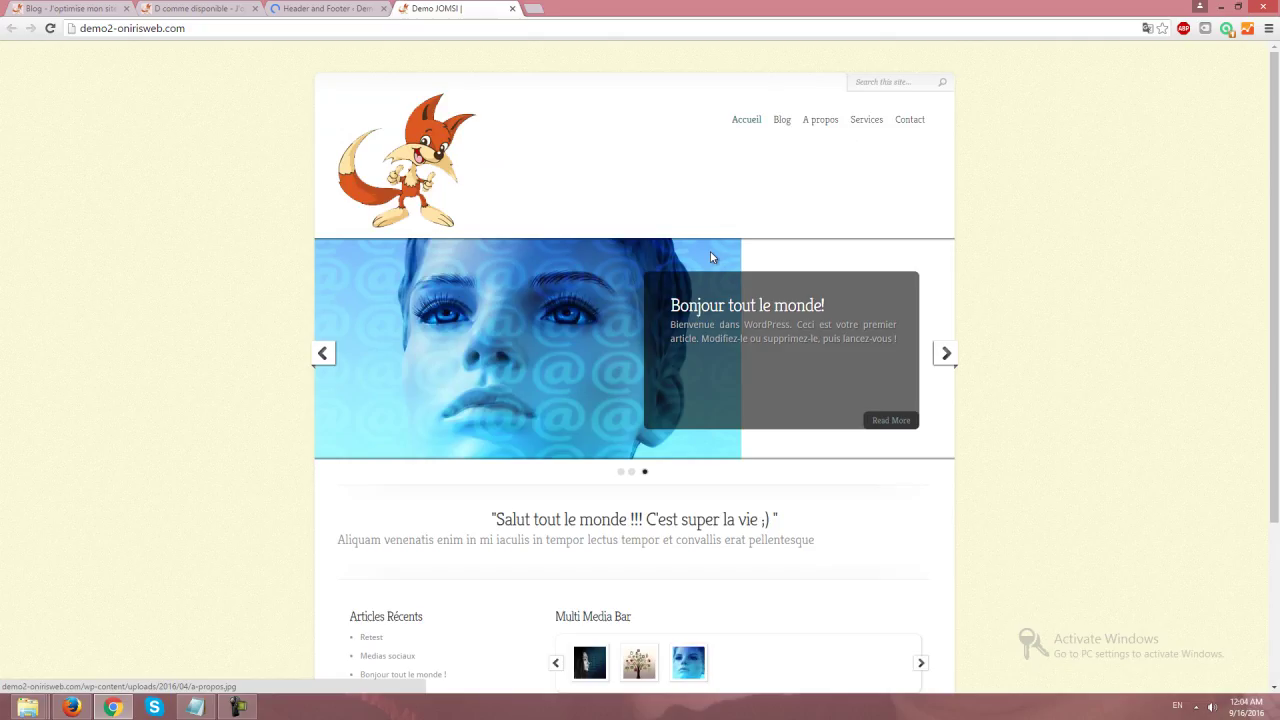
pyautogui.click(893, 420)
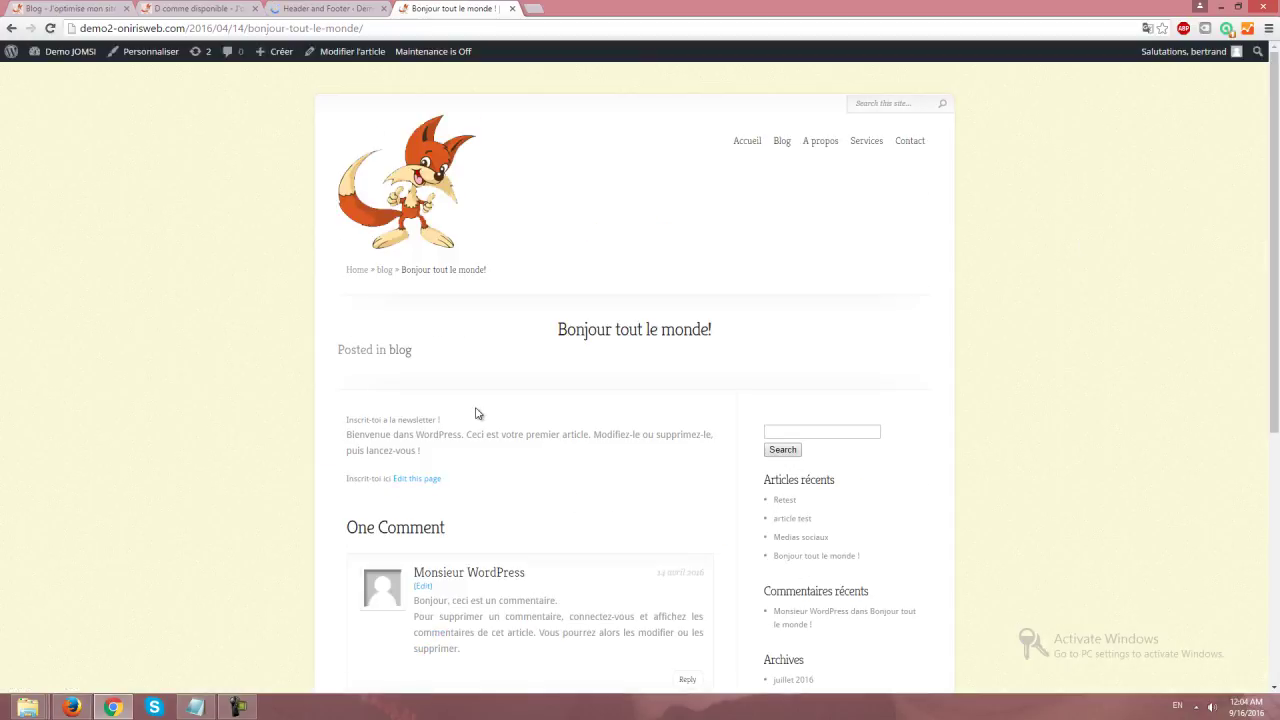
# Check the newsletter sign-up texts inserted before and after the content of the "Bonjour tout le monde!" post.
pyautogui.moveTo(471, 423); pyautogui.dragTo(337, 414)
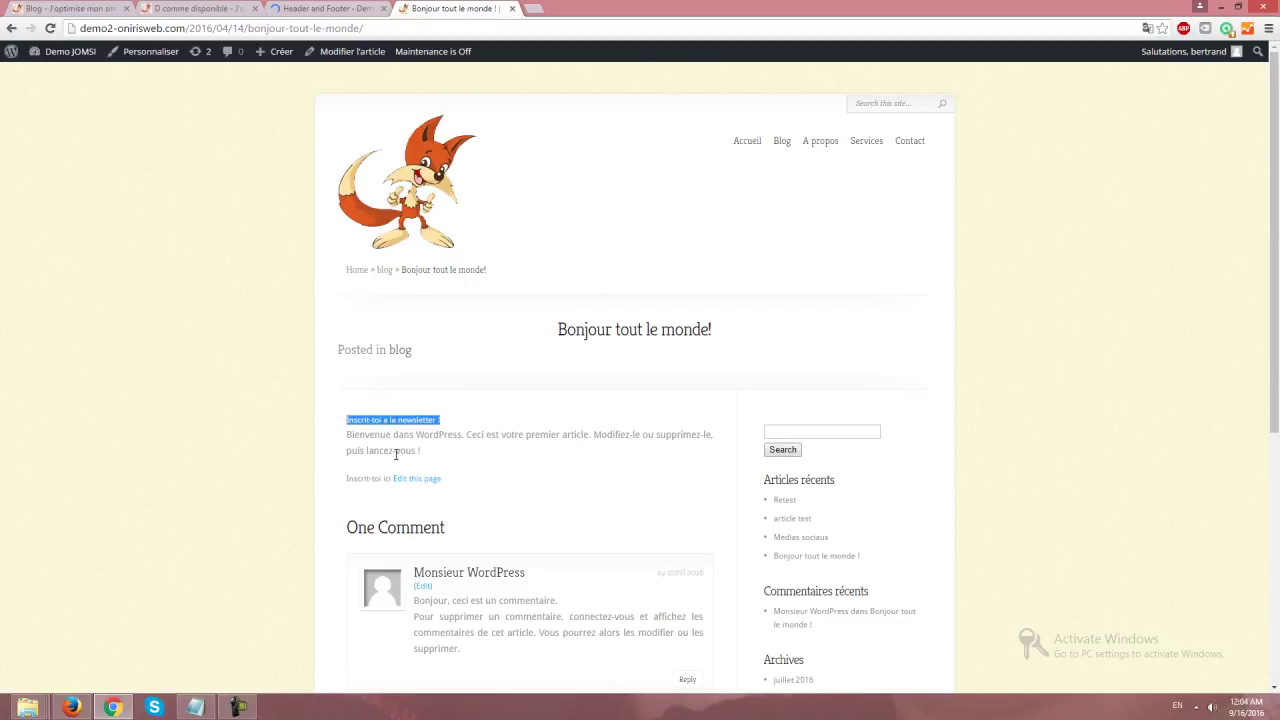
pyautogui.moveTo(393, 477); pyautogui.dragTo(380, 460)
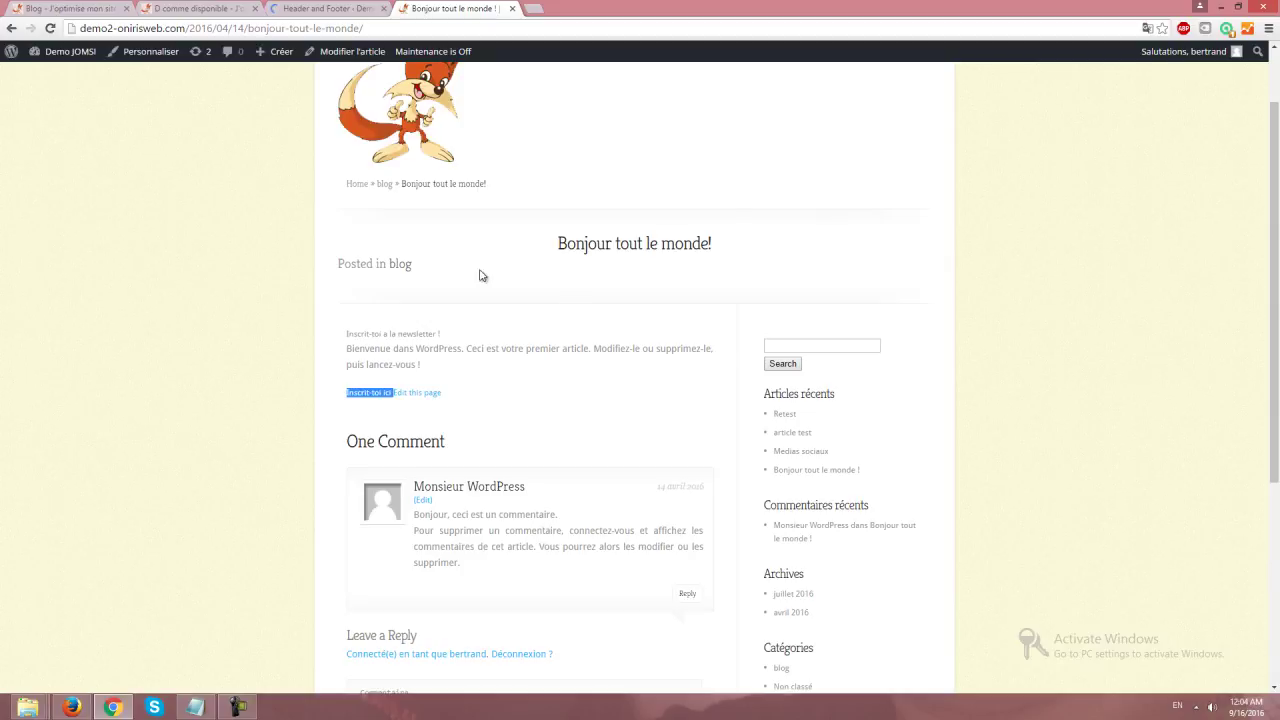
pyautogui.scroll(-1, 470, 362)
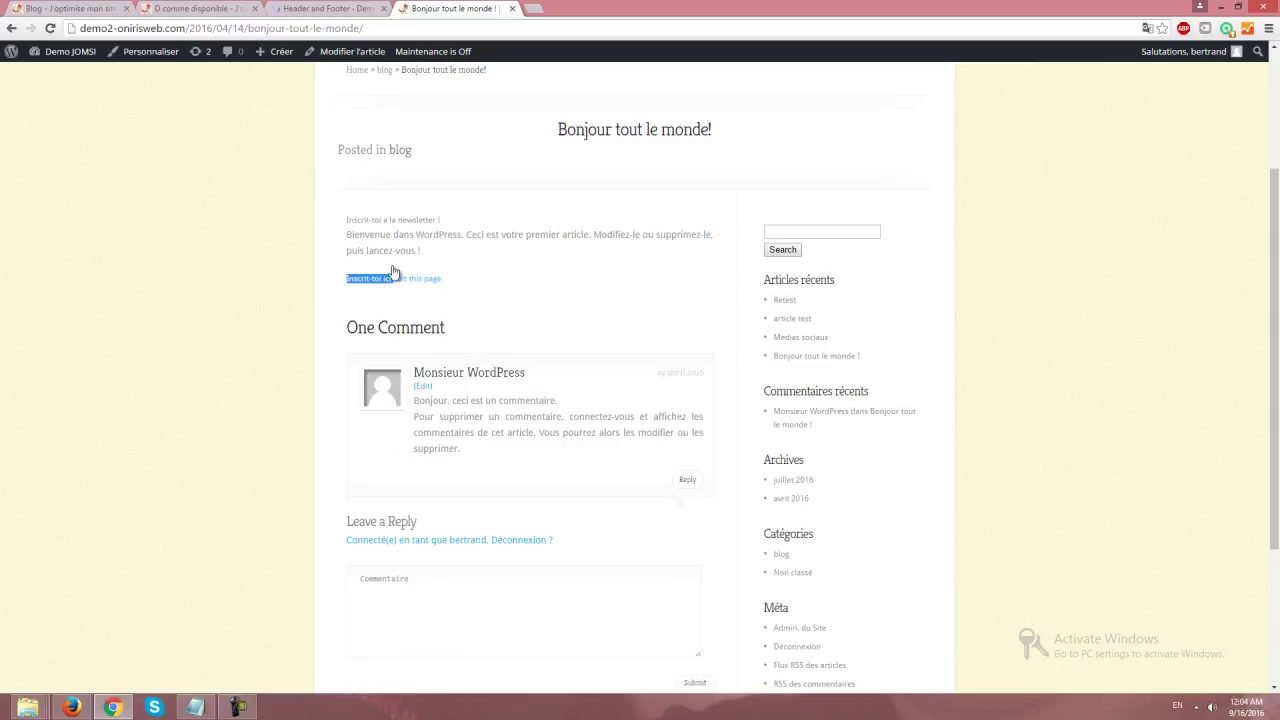
pyautogui.click(686, 304)
# Return to the Header and Footer settings and review the post content areas and the injection fields for post excerpts.
pyautogui.click(358, 12)
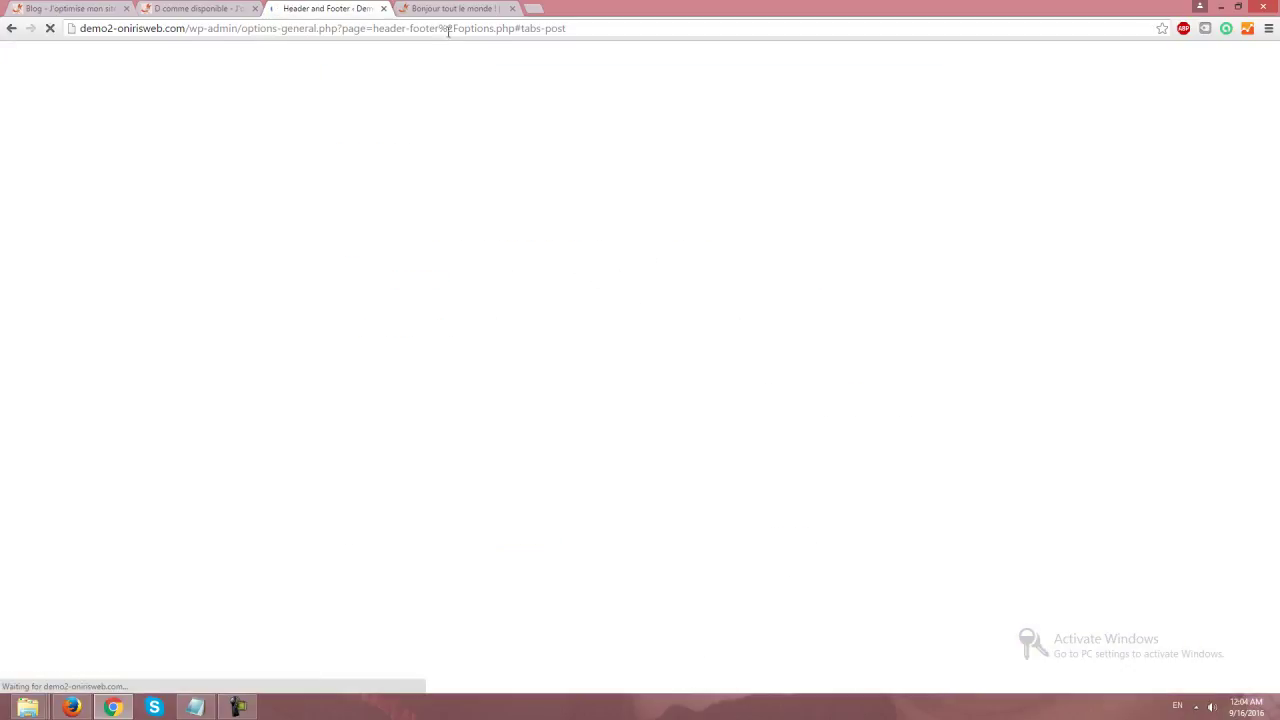
pyautogui.click(460, 12)
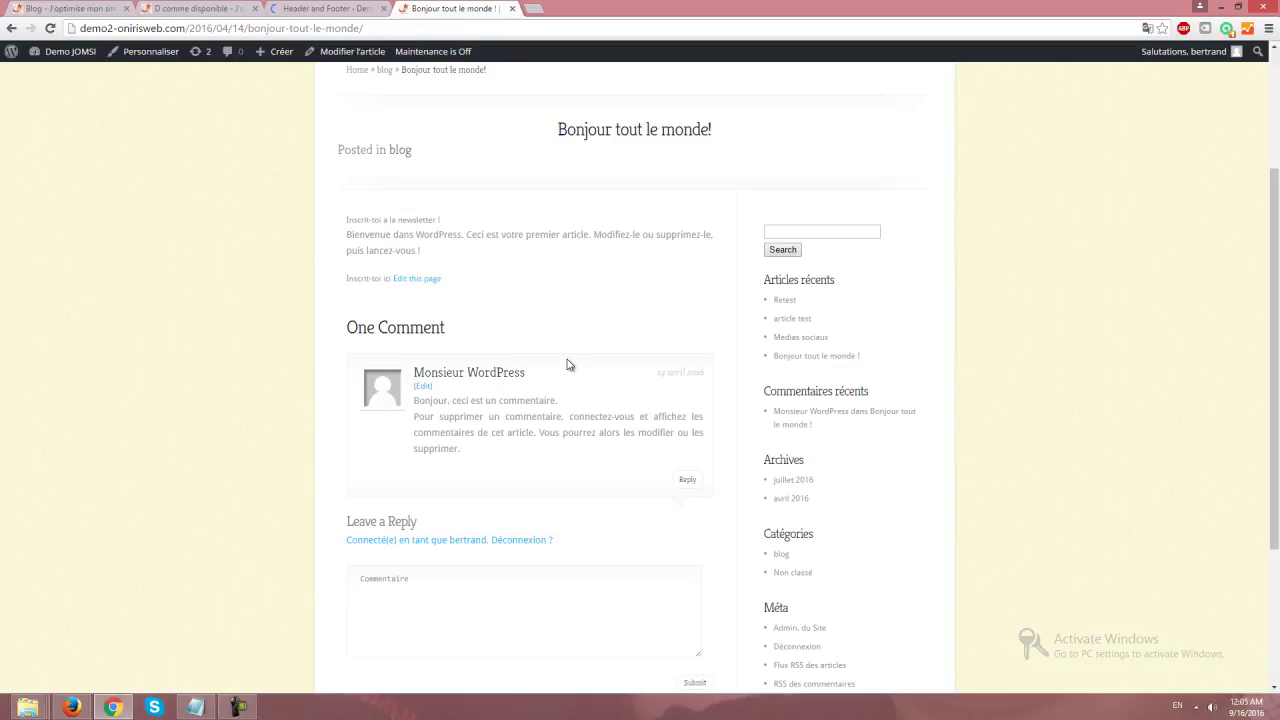
pyautogui.hotkey('ctrl', 'shift', 'Tab')
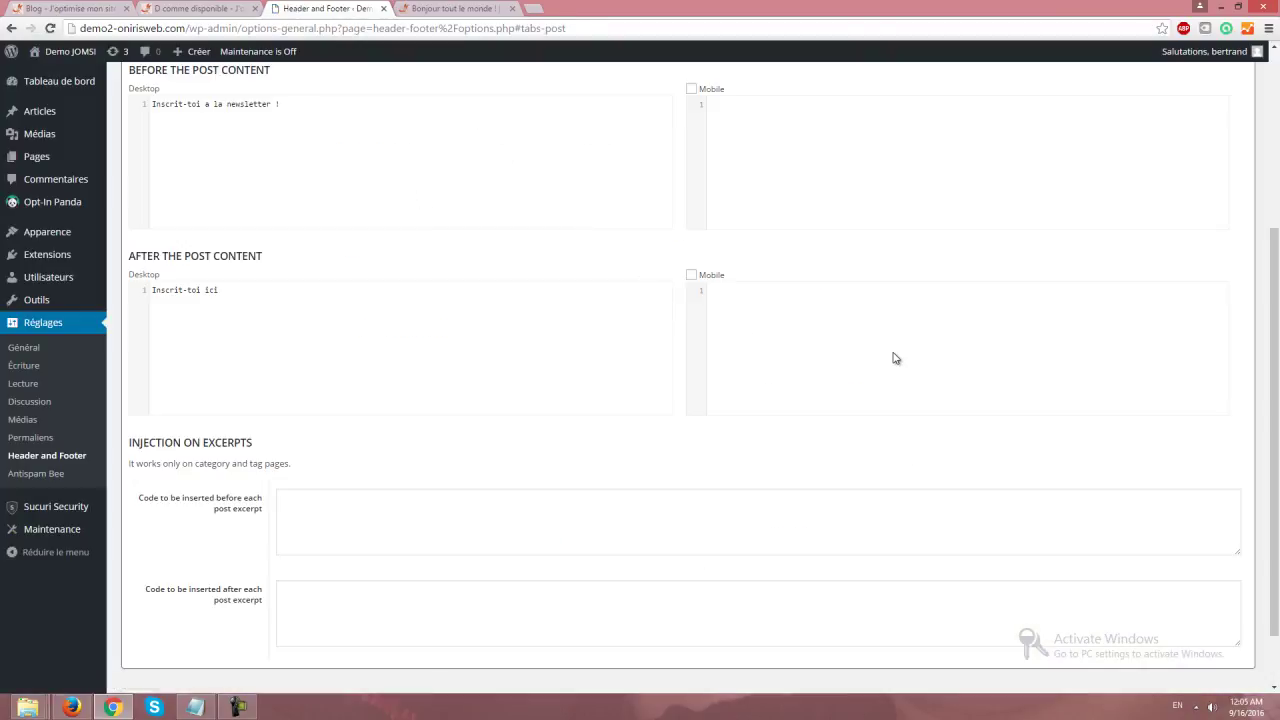
pyautogui.click(603, 517)
pyautogui.scroll(-1, 746, 506)
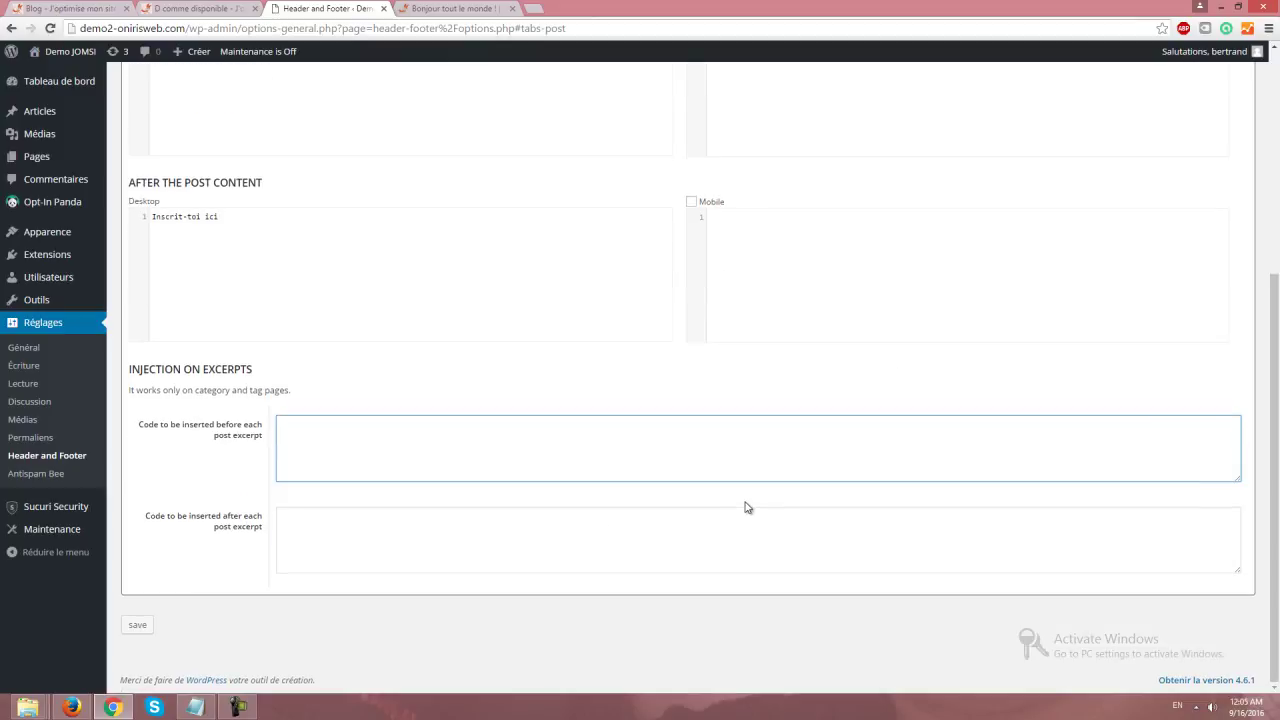
pyautogui.scroll(4, 751, 500)
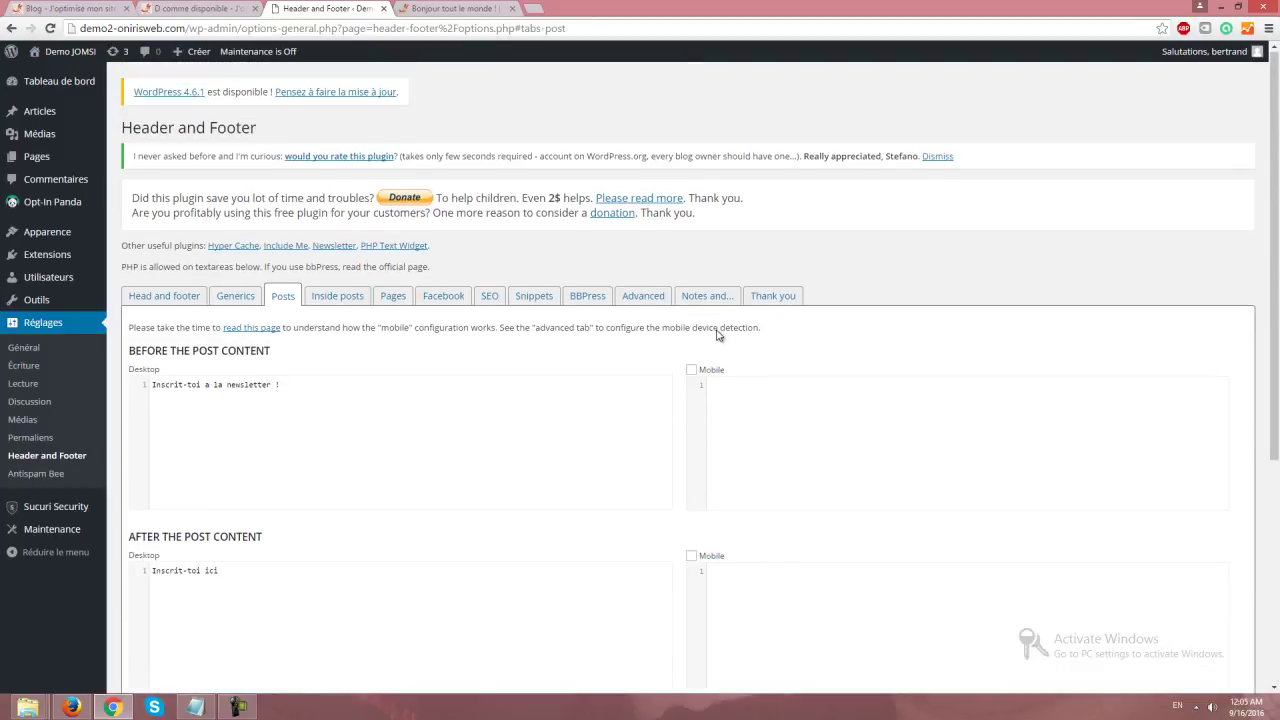
# Review the plugin's advanced, Facebook and generic injection settings, and go back to the post settings.
pyautogui.click(636, 301)
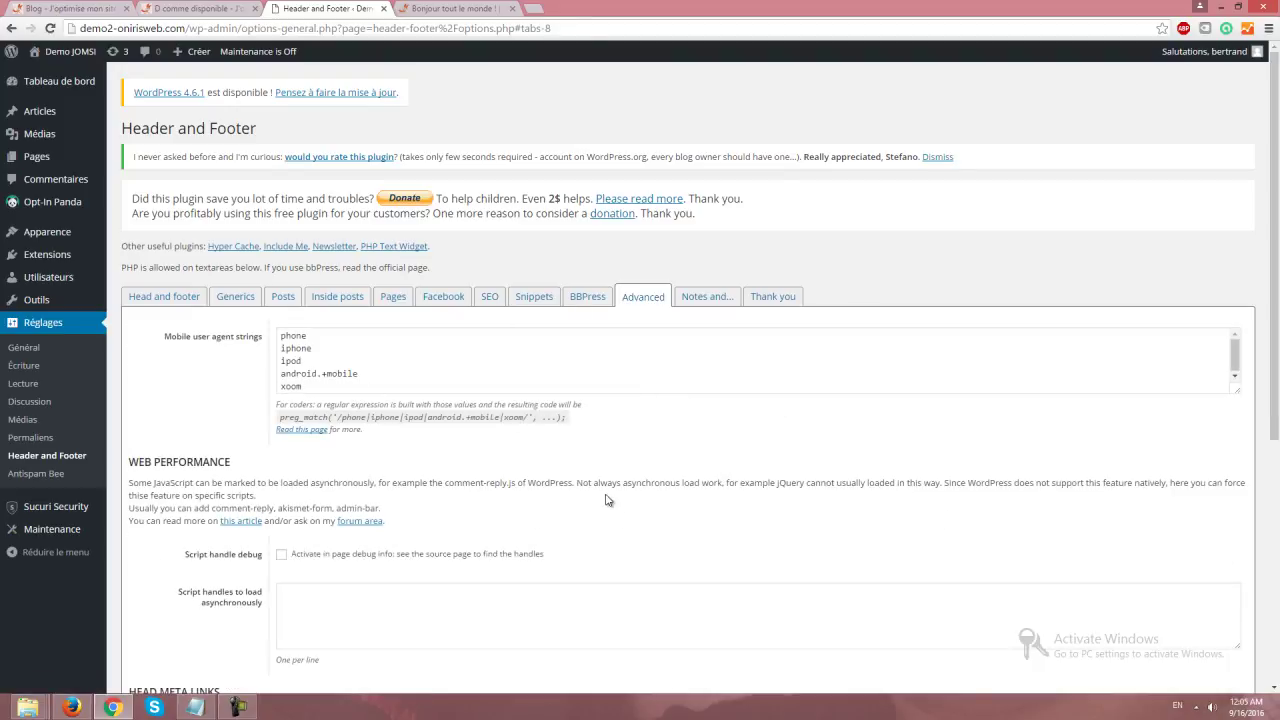
pyautogui.scroll(-2, 605, 500)
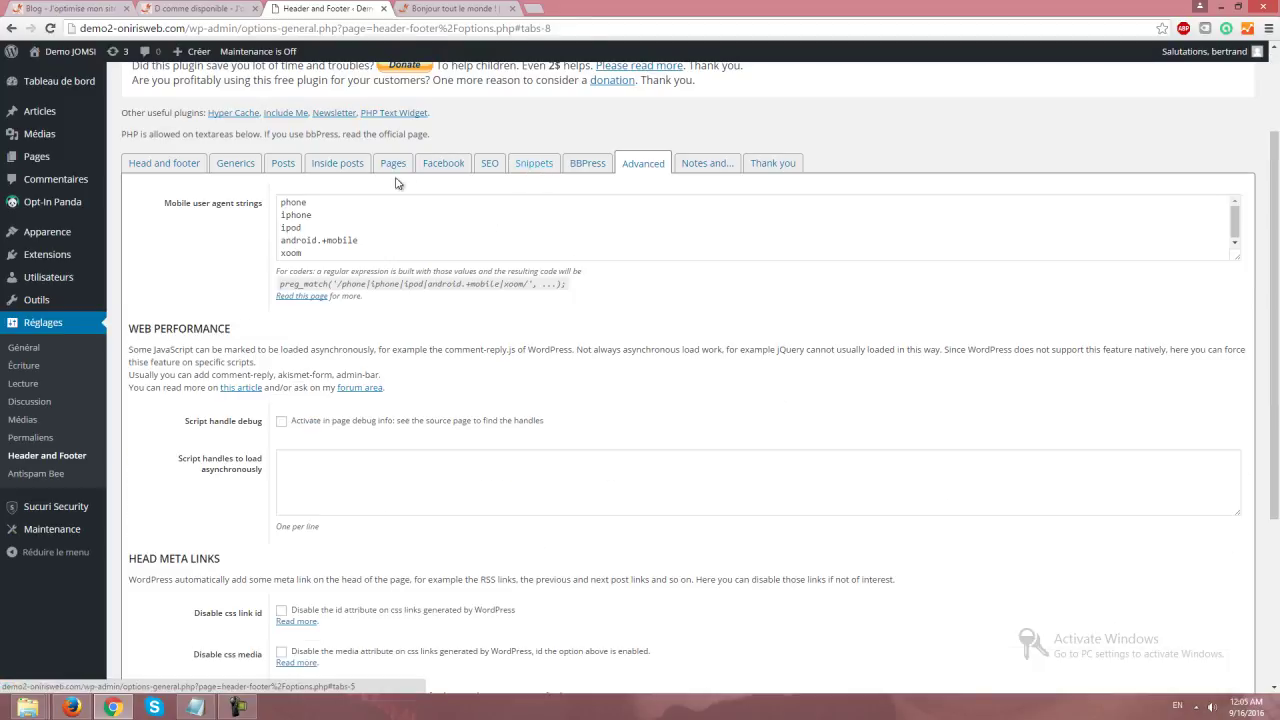
pyautogui.click(447, 168)
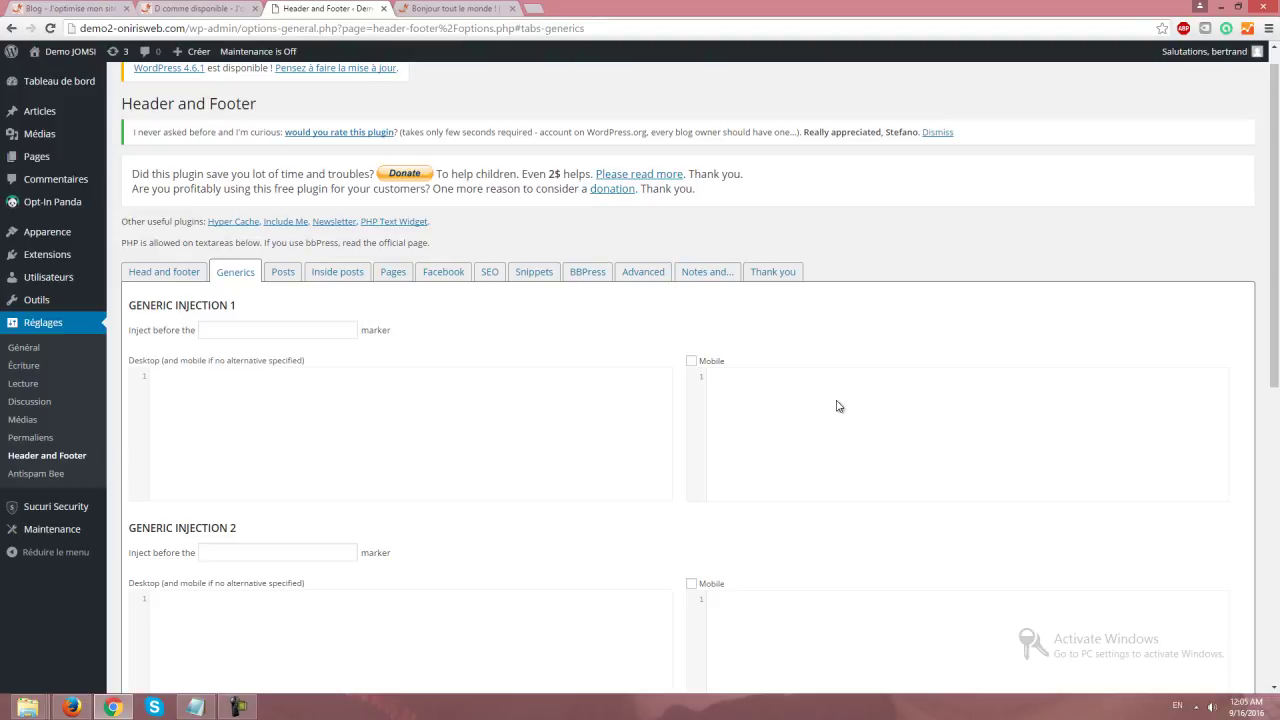
pyautogui.scroll(-1, 796, 414)
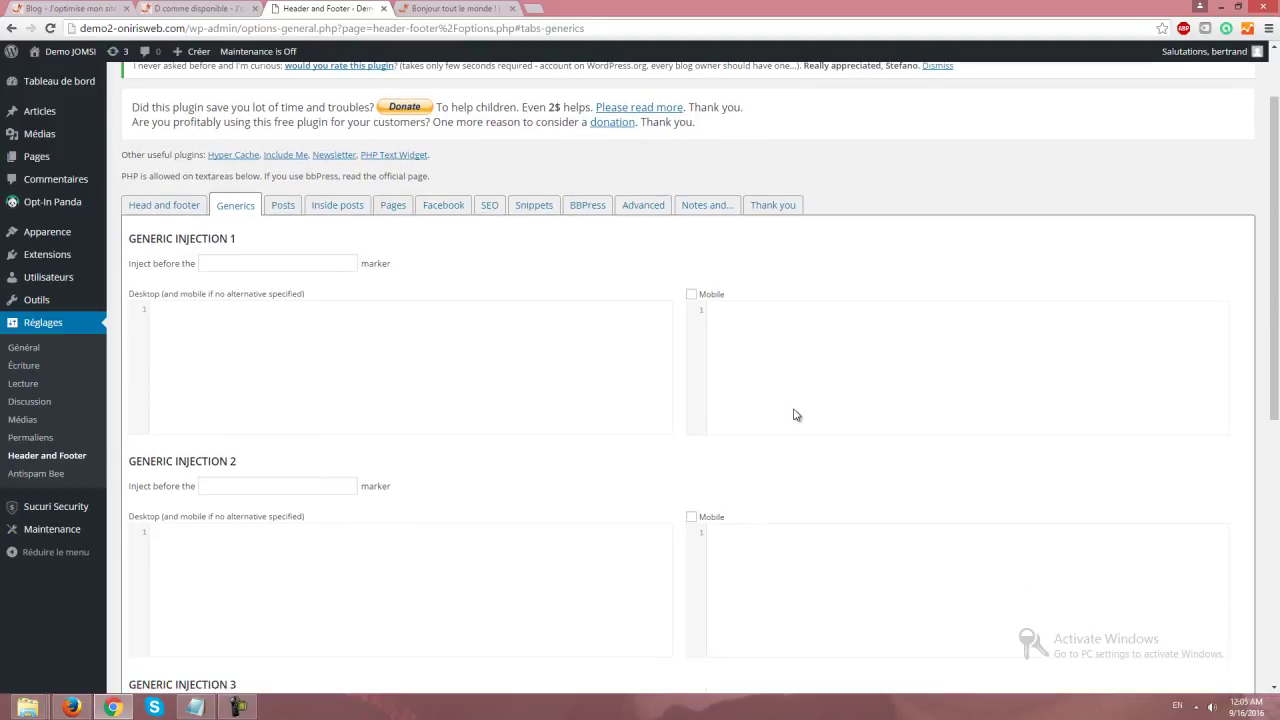
pyautogui.scroll(1, 569, 386)
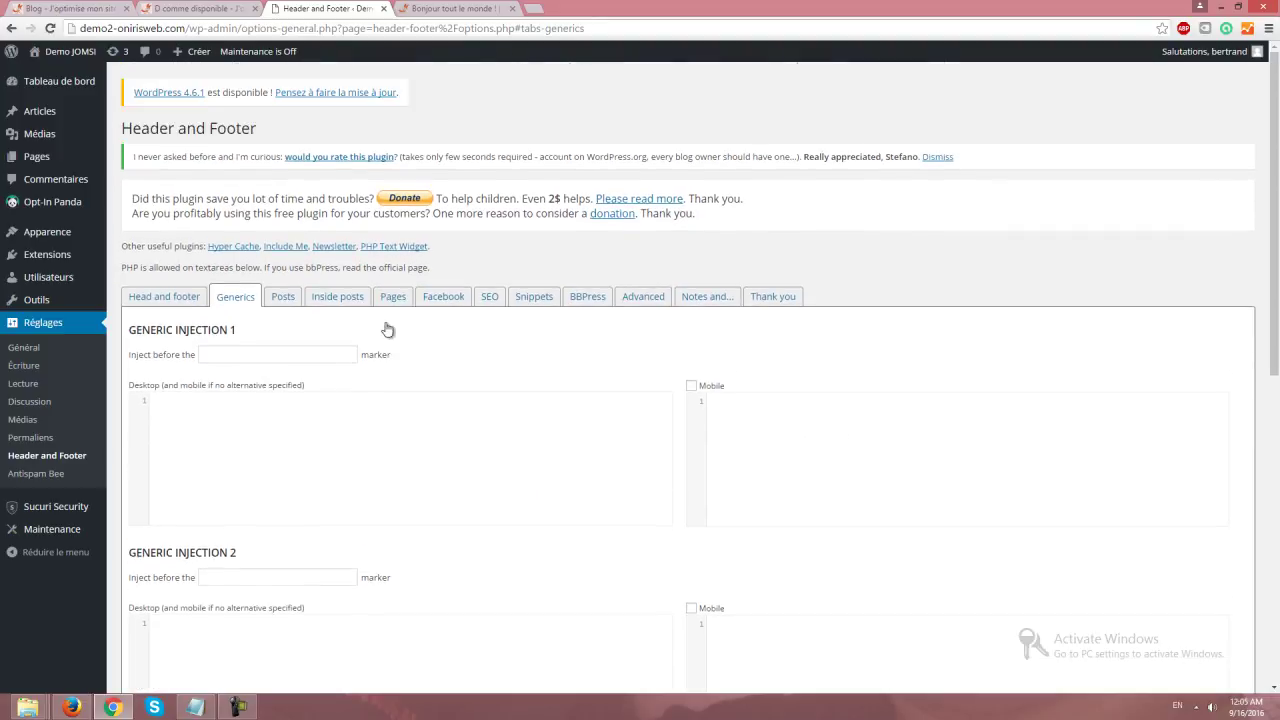
pyautogui.click(278, 300)
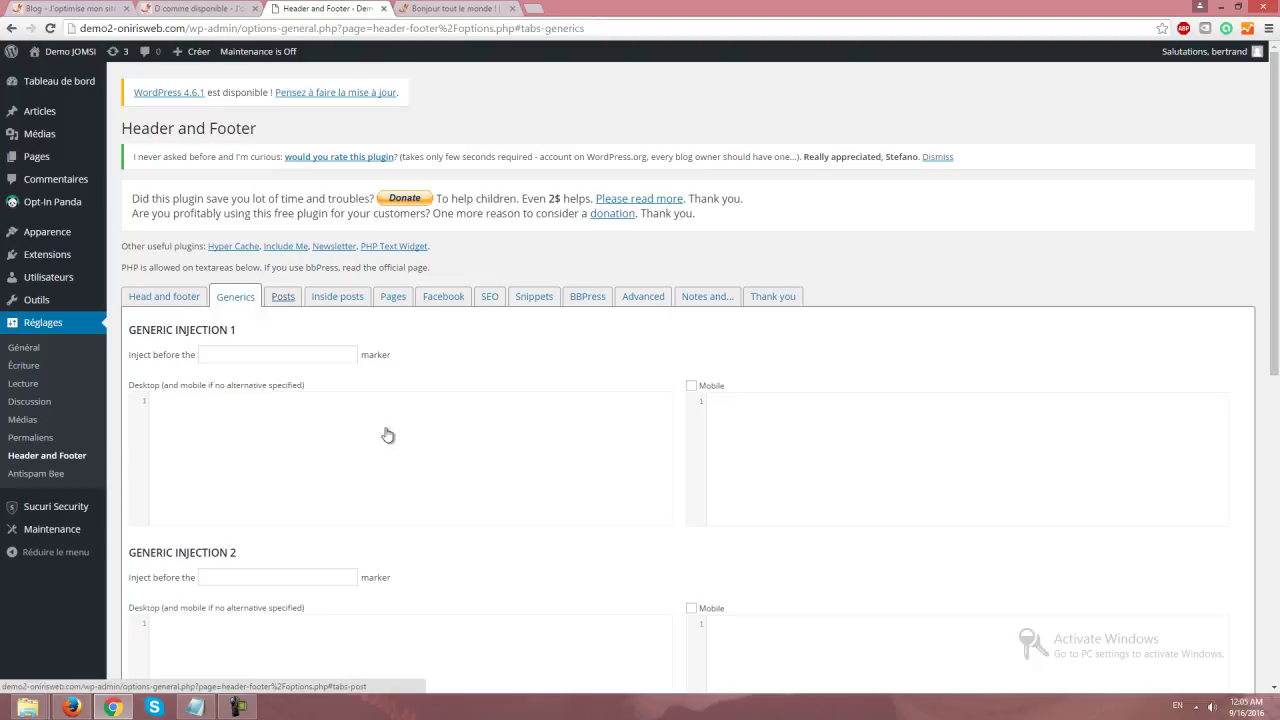